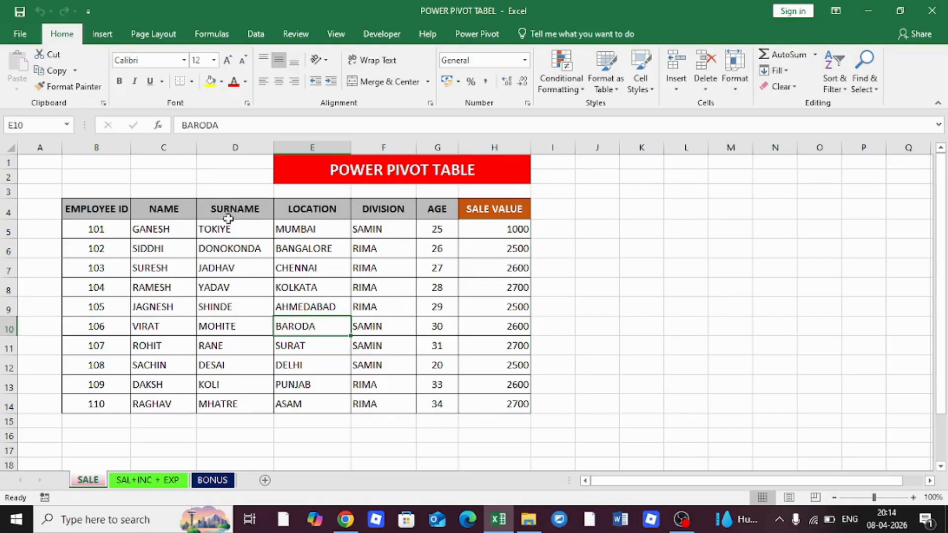
Select the SALE table and start an Insert PivotTable, then cancel and clear the selection
drag(98, 208, 499, 403)
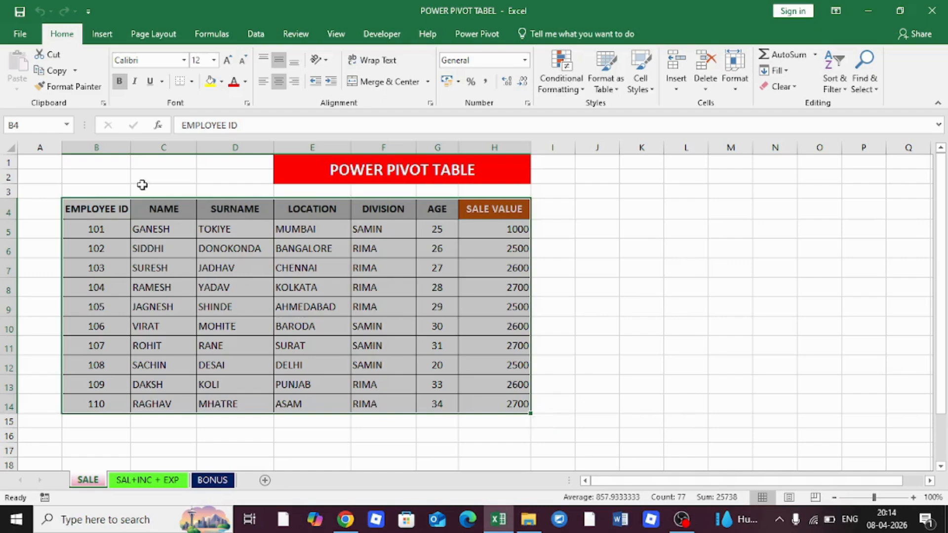
drag(82, 213, 509, 402)
click(102, 34)
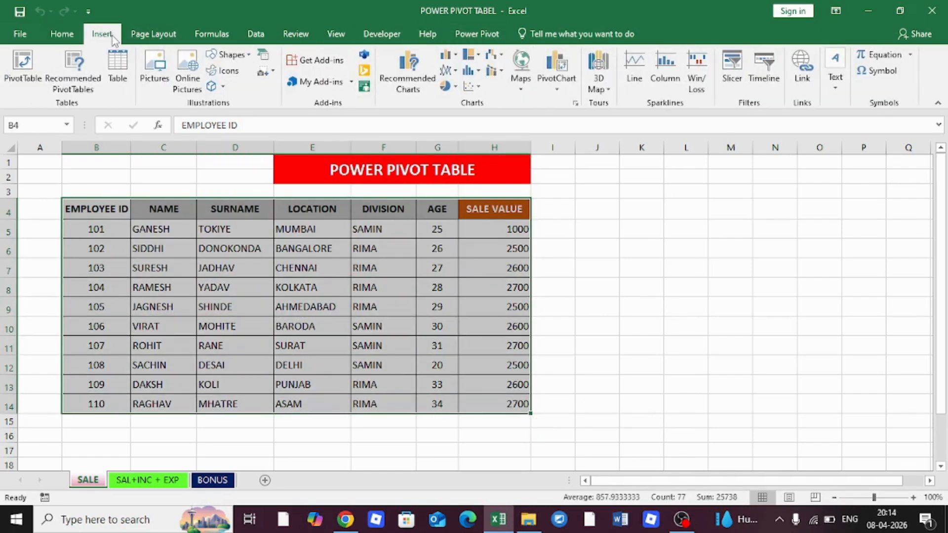
click(23, 62)
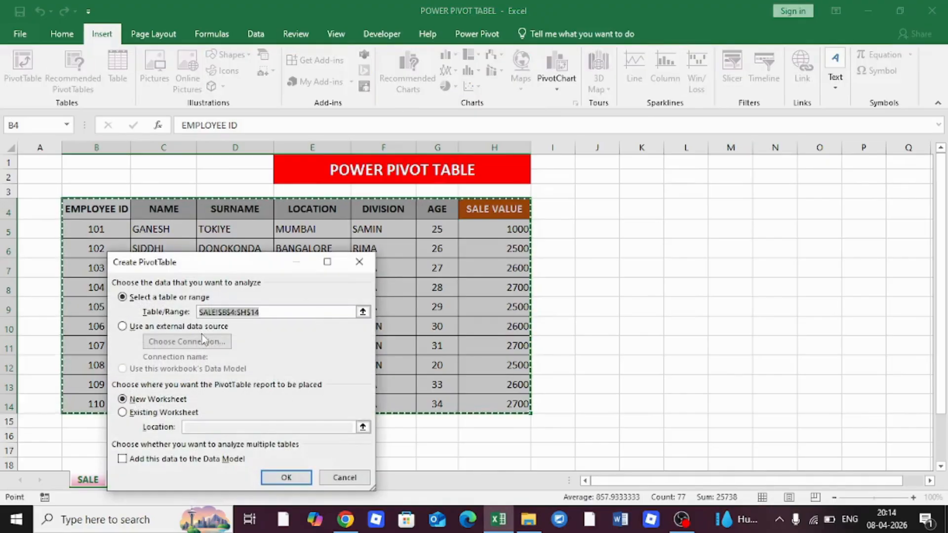
click(341, 477)
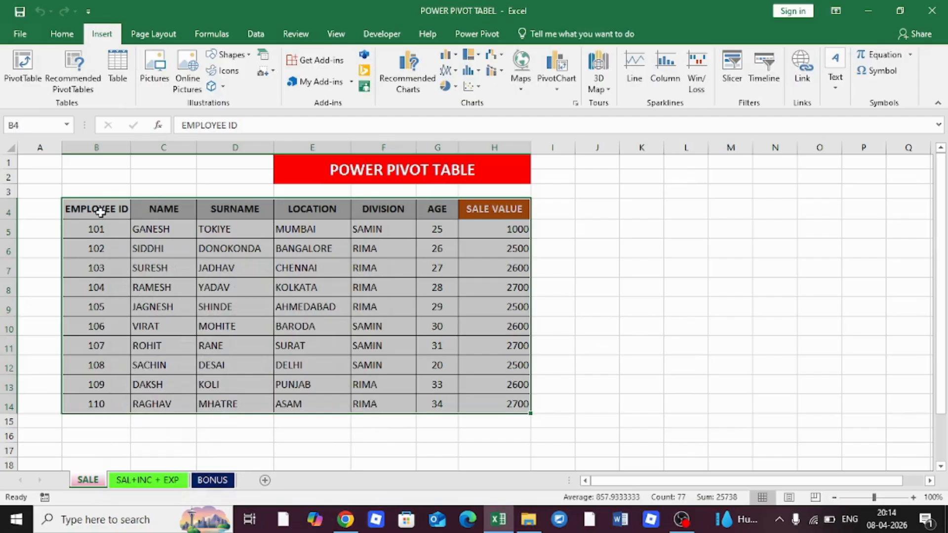
drag(98, 210, 493, 411)
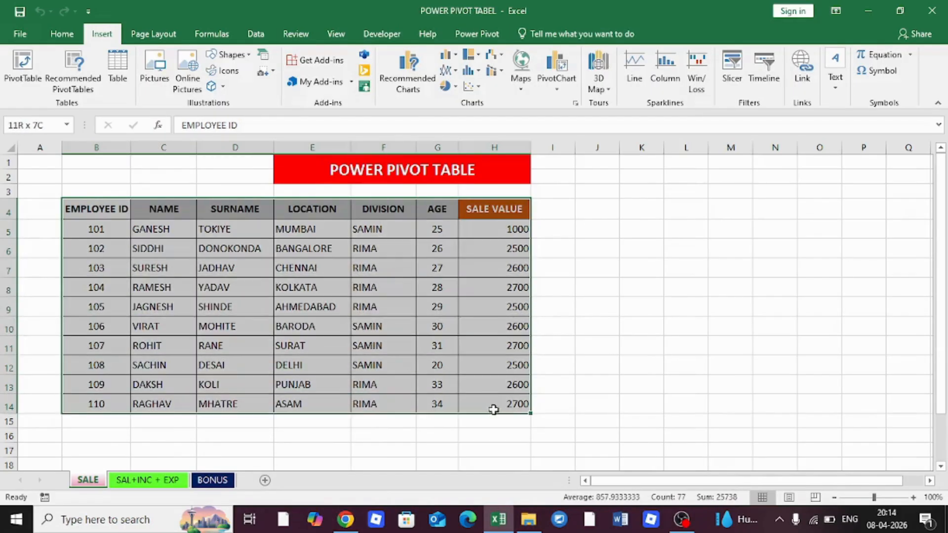
click(629, 280)
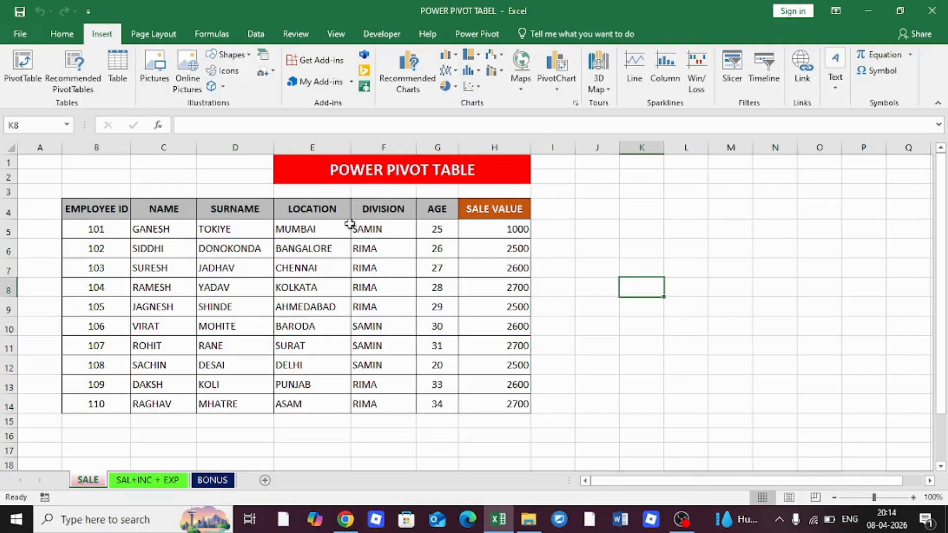
Reselect the SALE table and look through the SAL+INC+EXP and BONUS sheets
drag(98, 210, 502, 403)
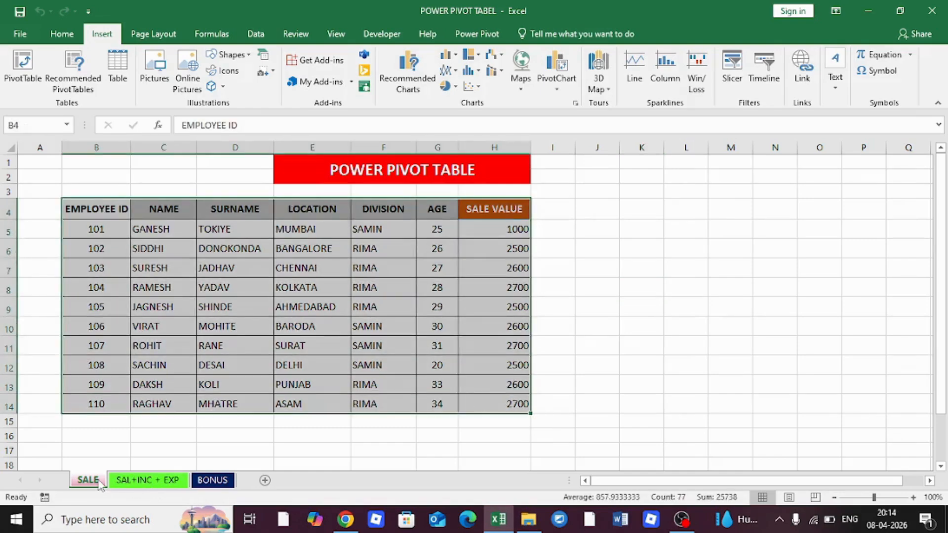
drag(89, 210, 496, 401)
click(152, 481)
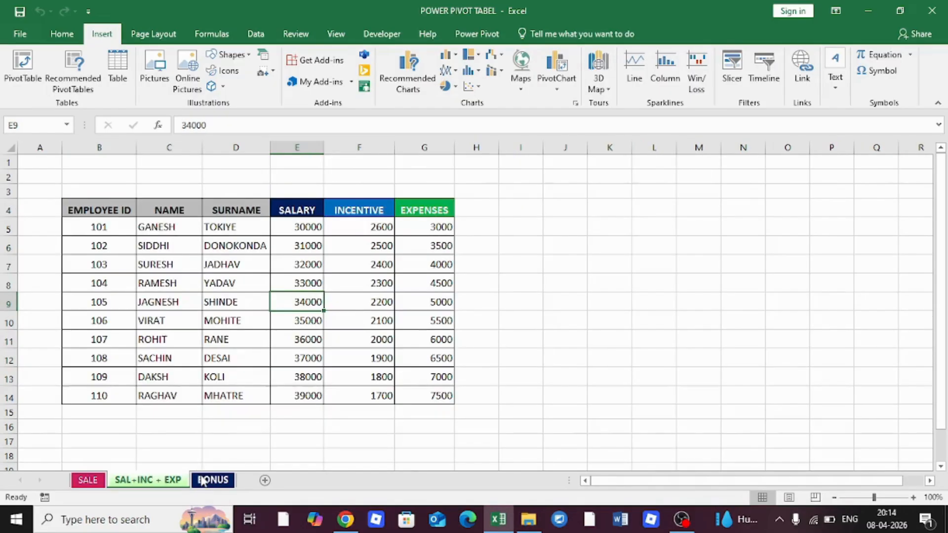
click(209, 481)
click(152, 482)
click(86, 480)
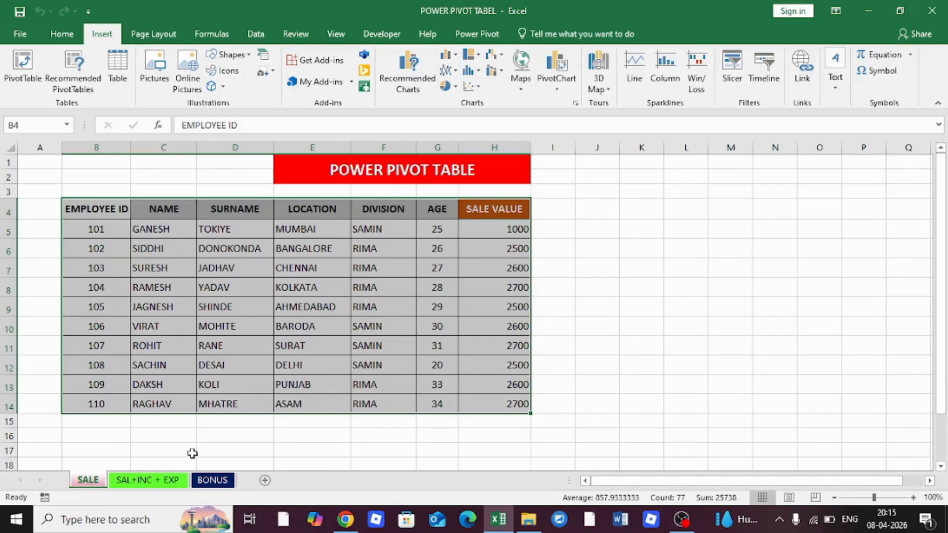
click(152, 480)
click(212, 480)
click(165, 481)
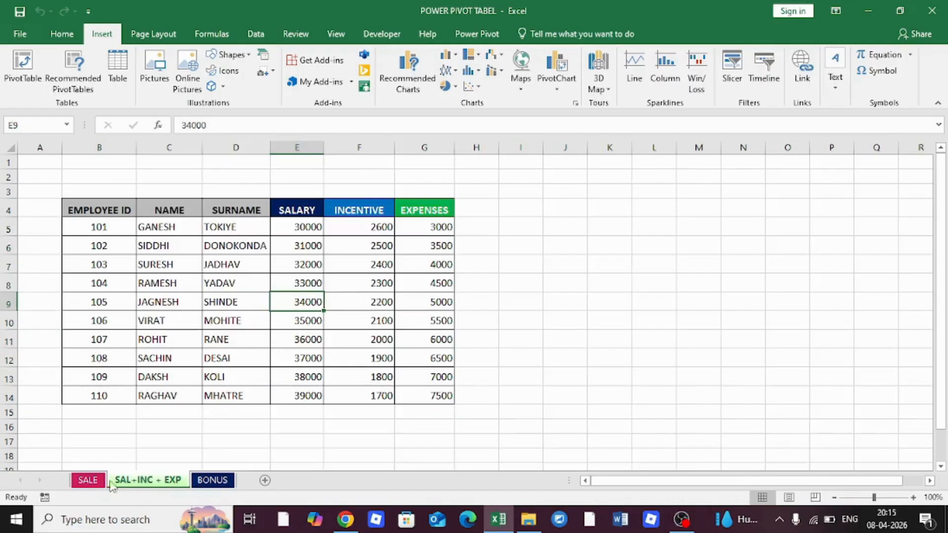
click(87, 480)
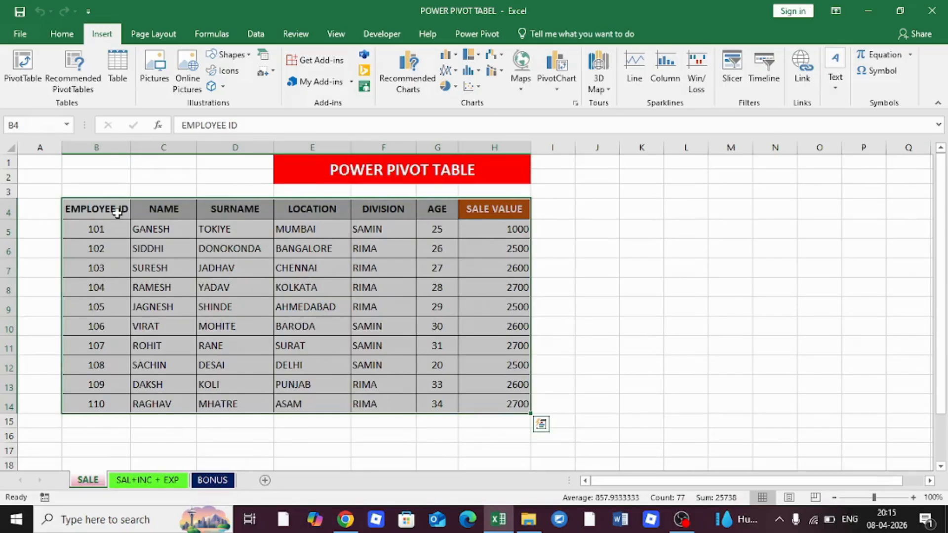
Inspect the ranges SALE B4:H13, EXPENSES G5:G12 and BONUS values E4:E13
drag(101, 208, 500, 387)
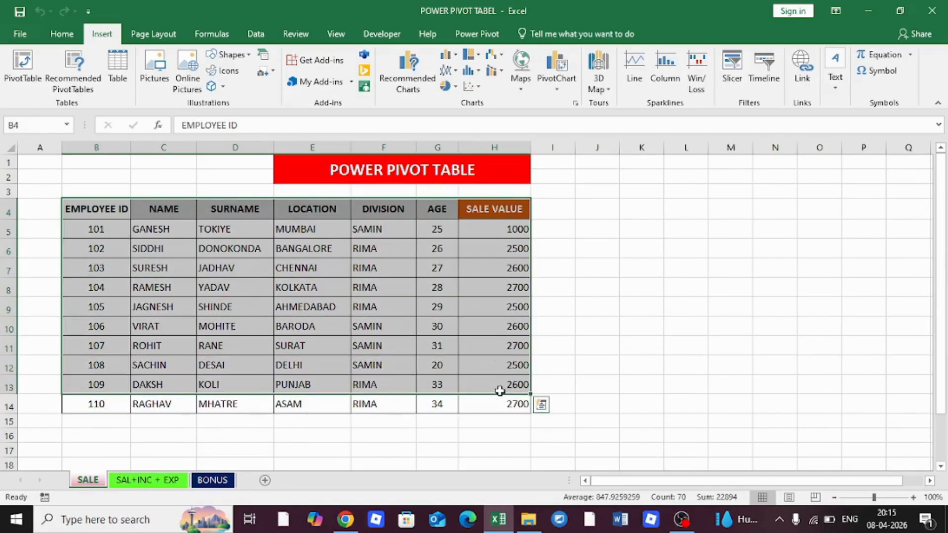
click(143, 480)
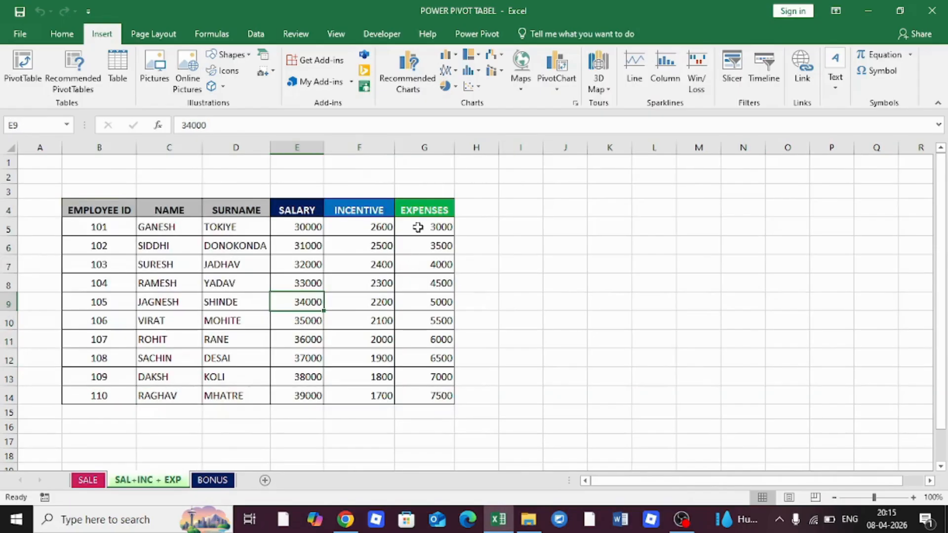
drag(434, 226, 433, 364)
click(87, 480)
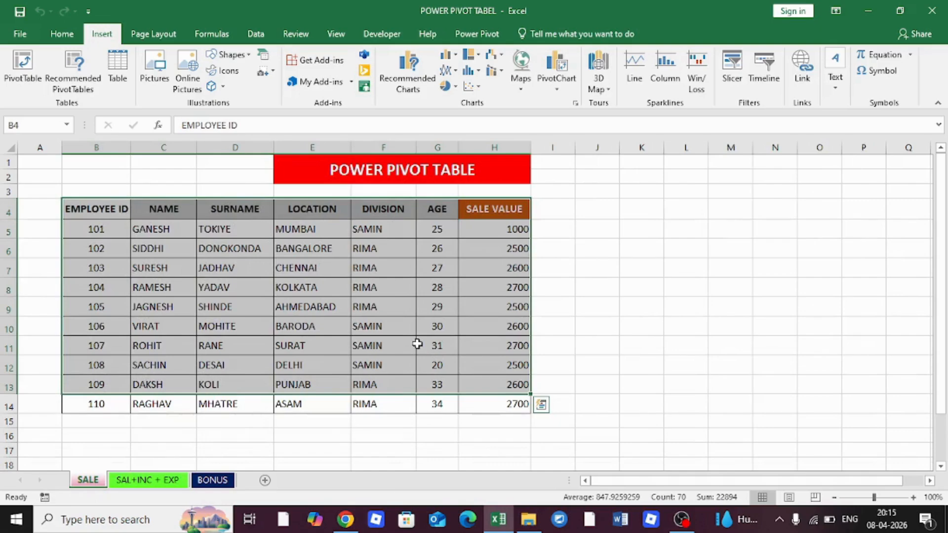
click(220, 479)
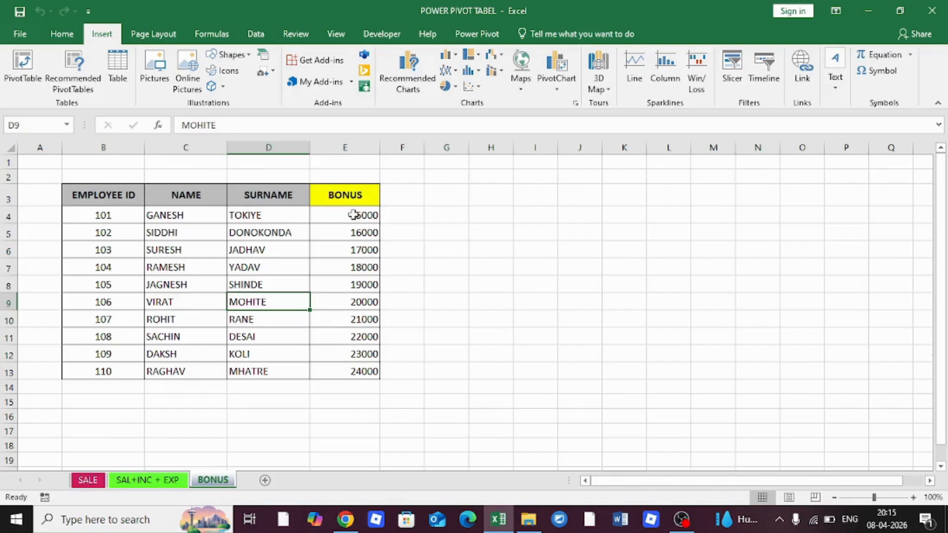
drag(353, 215, 352, 371)
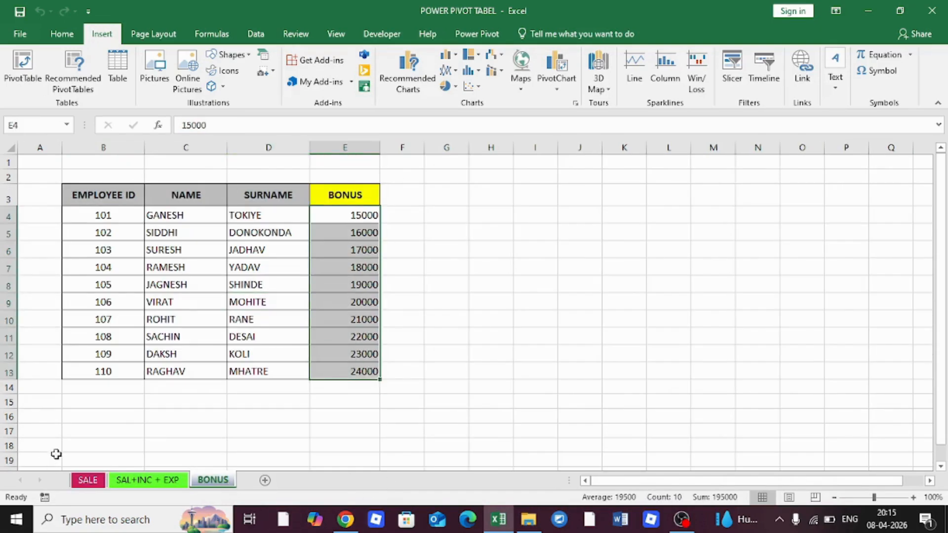
Select the BONUS table, then the whole SALE table B4:H14, and clear the selection
click(89, 481)
click(153, 481)
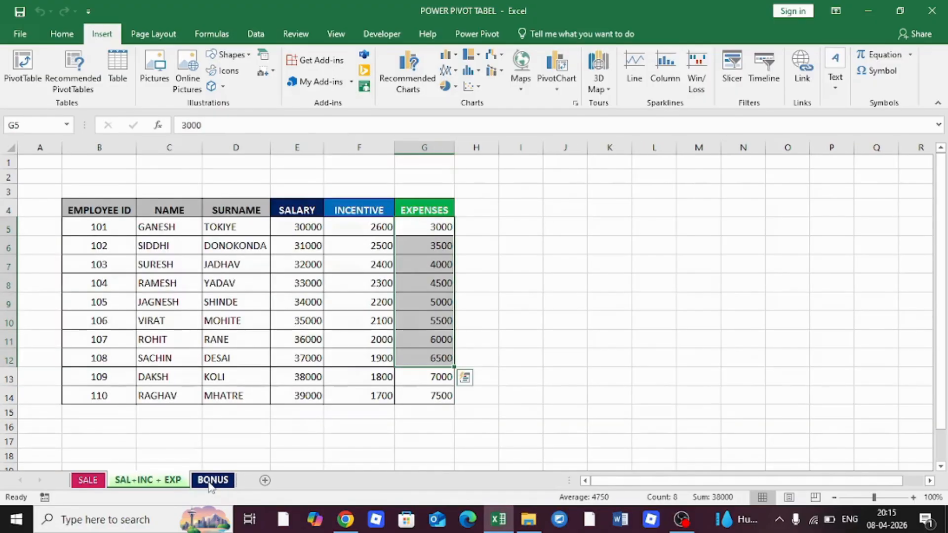
click(211, 482)
drag(110, 194, 335, 371)
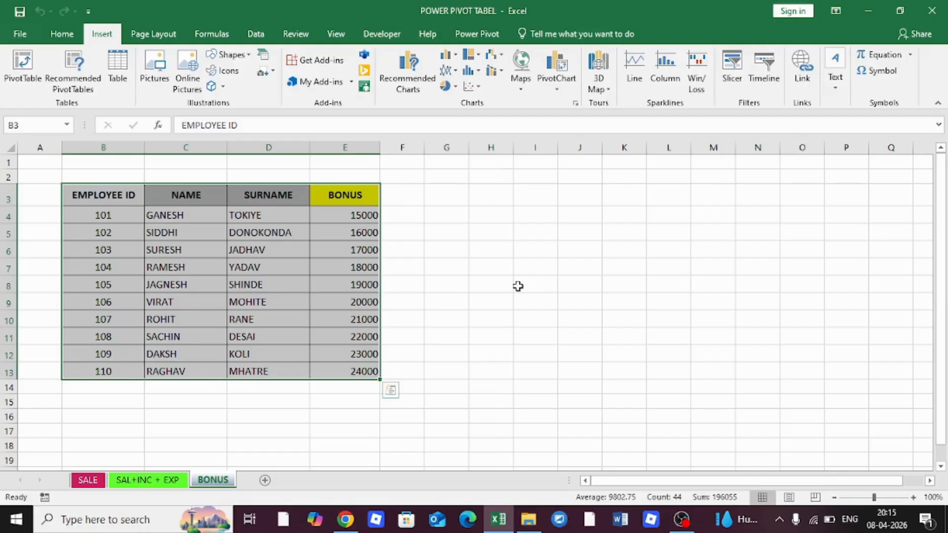
click(88, 480)
drag(97, 216, 492, 408)
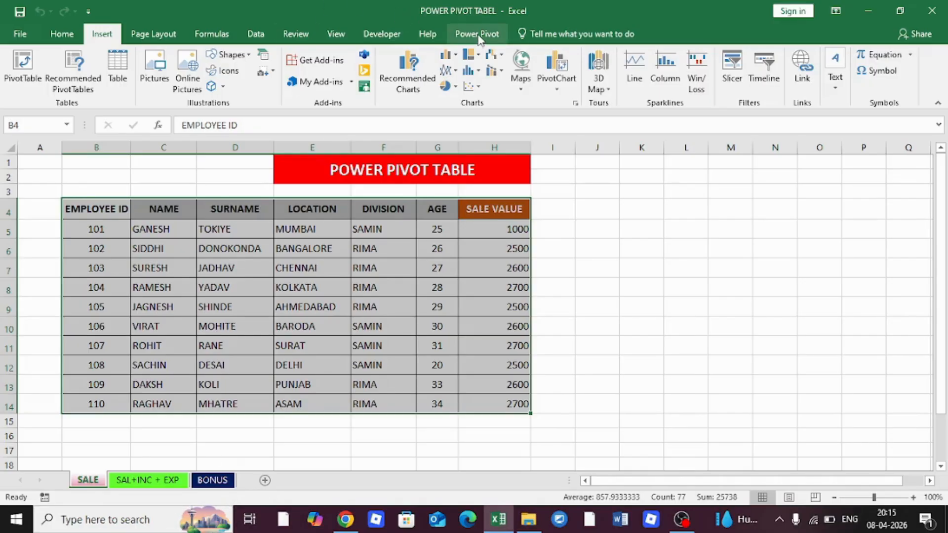
click(623, 307)
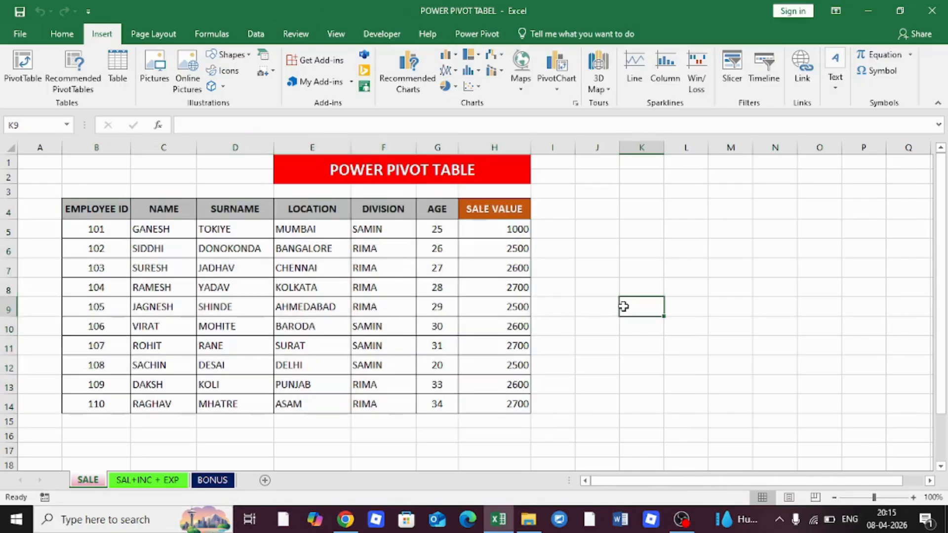
Confirm Microsoft Power Pivot for Excel is ticked in the Options COM Add-ins list
click(24, 31)
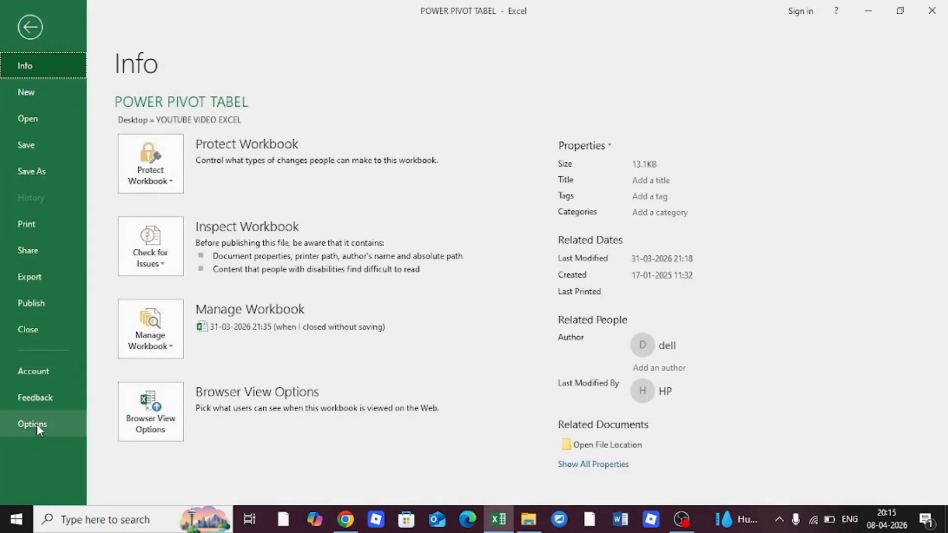
click(36, 424)
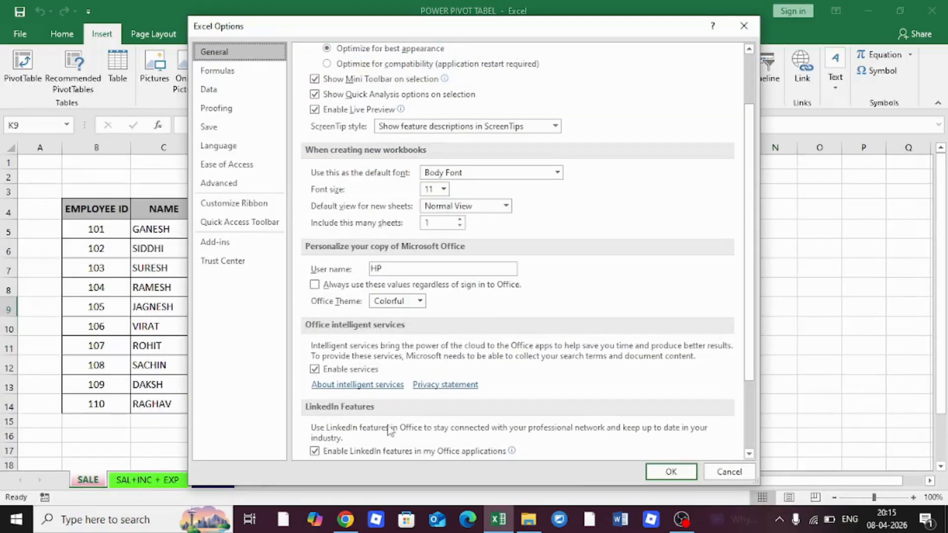
click(218, 244)
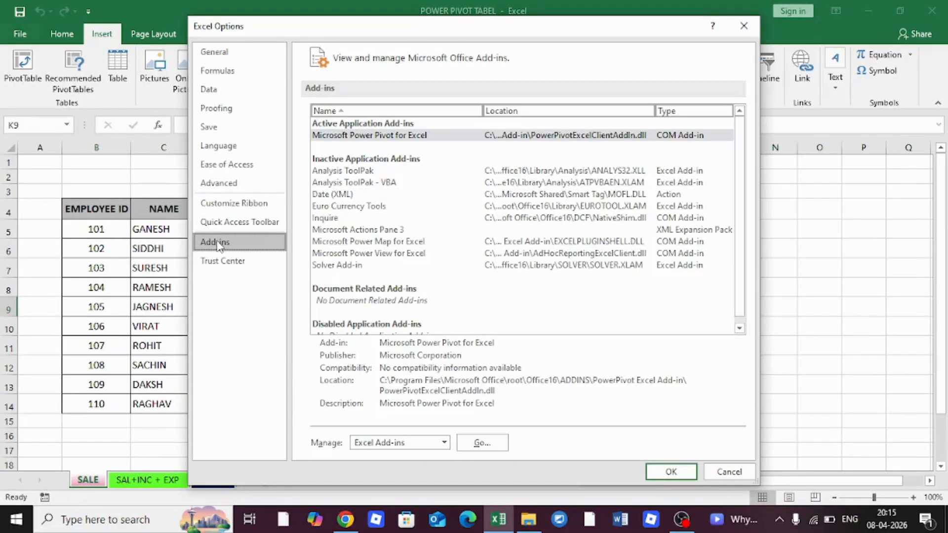
click(445, 443)
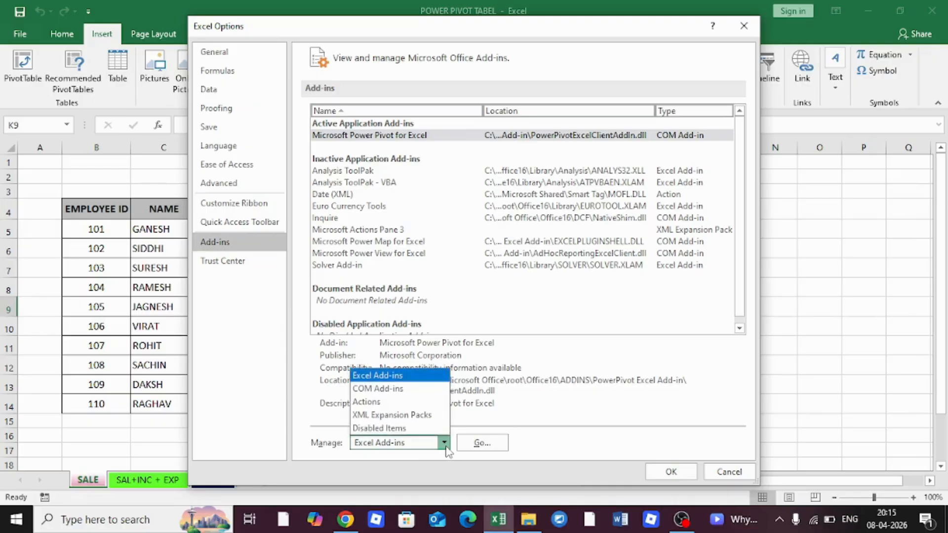
click(401, 389)
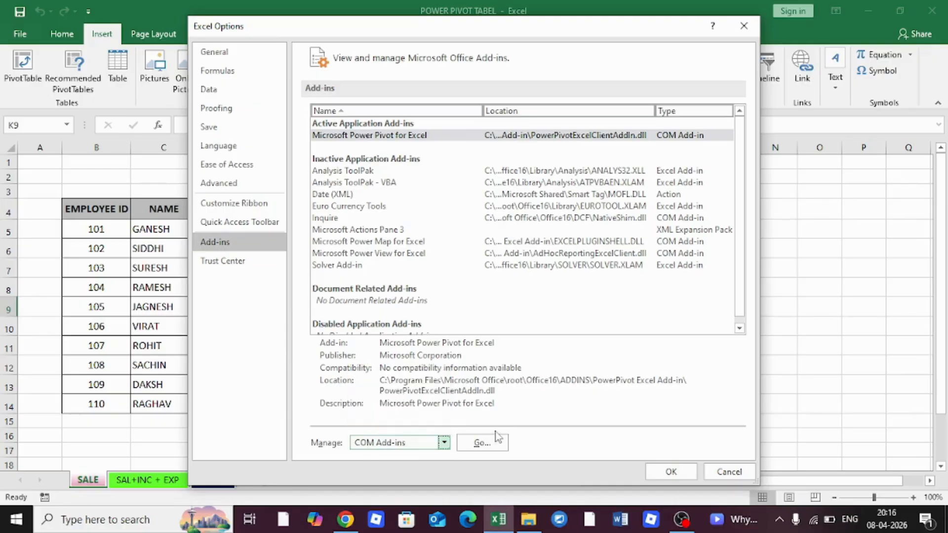
click(482, 443)
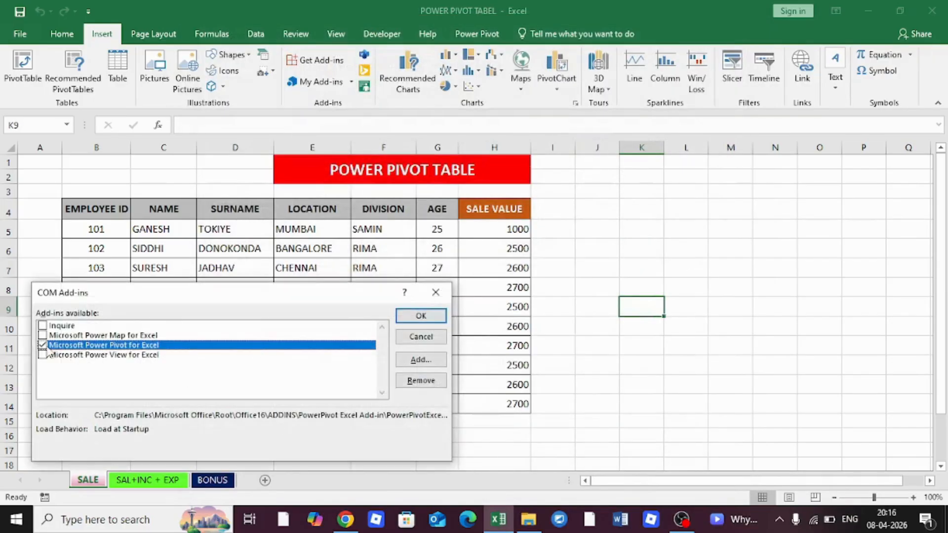
click(436, 293)
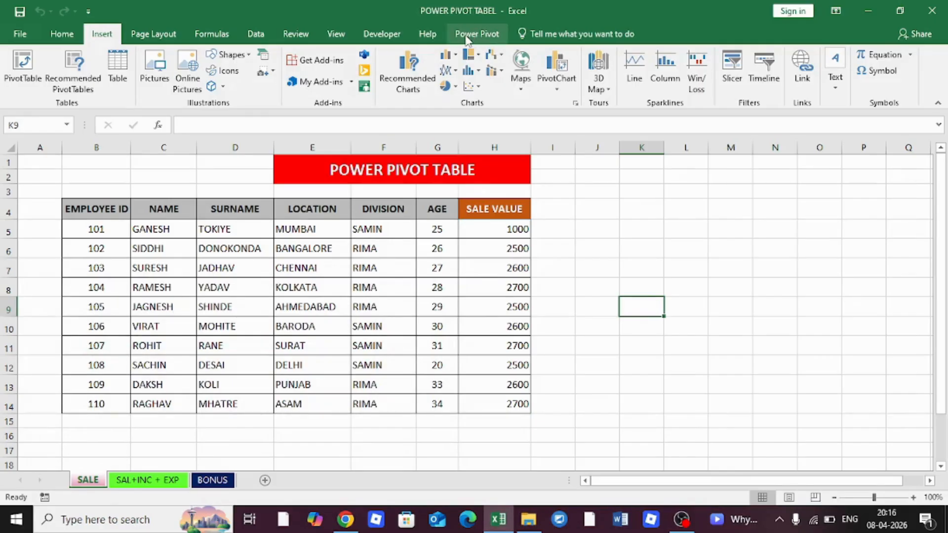
click(591, 272)
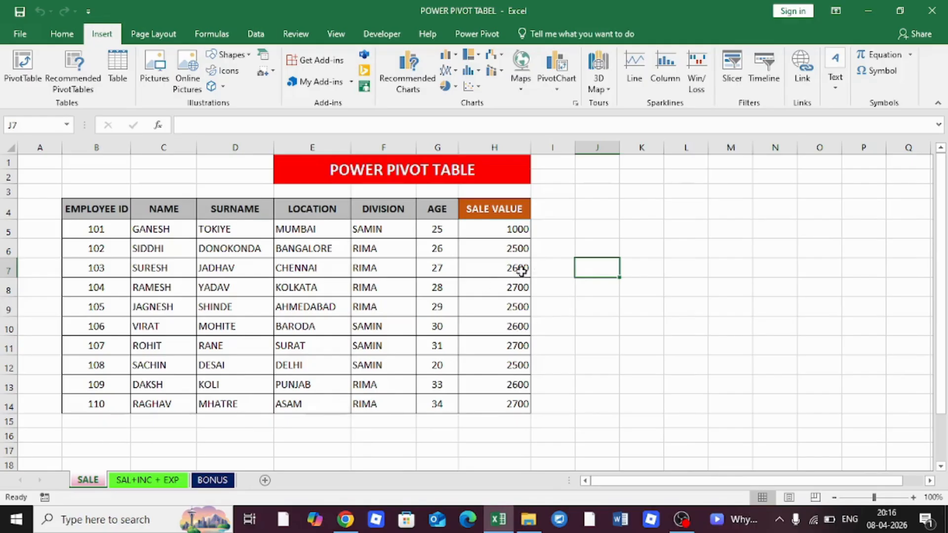
click(593, 211)
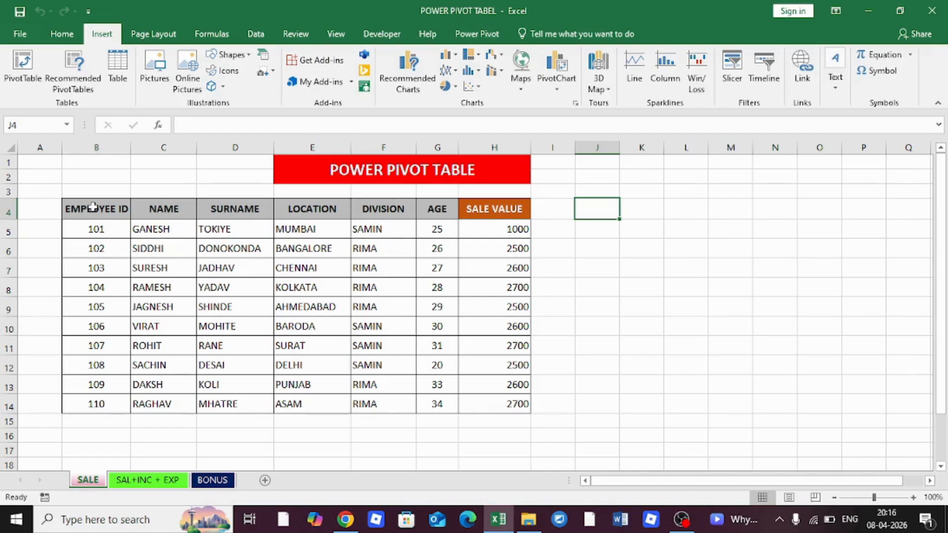
drag(90, 206, 502, 404)
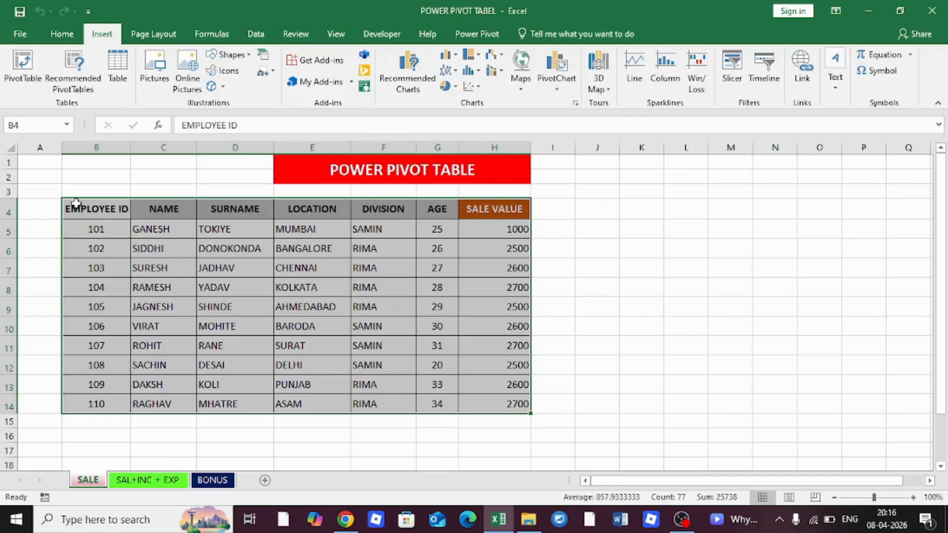
drag(74, 205, 480, 399)
drag(85, 206, 472, 208)
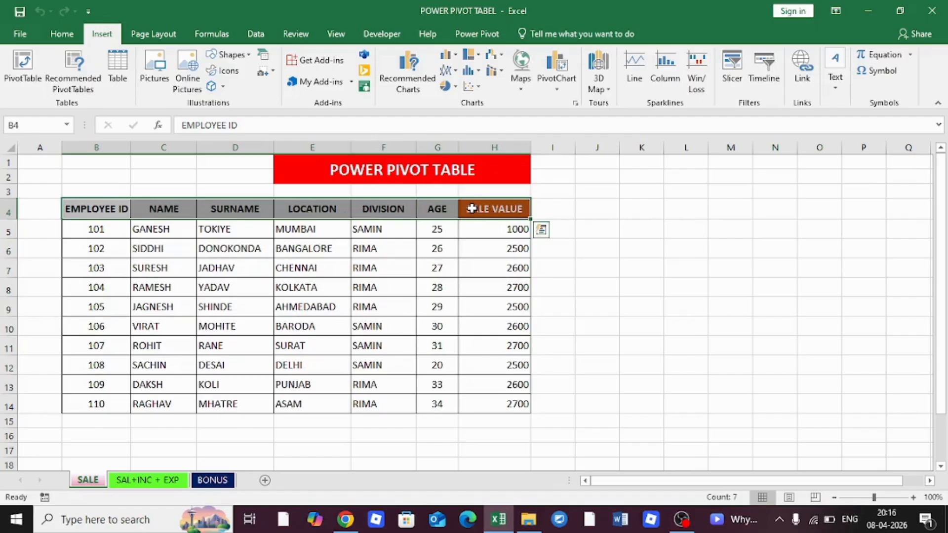
click(303, 147)
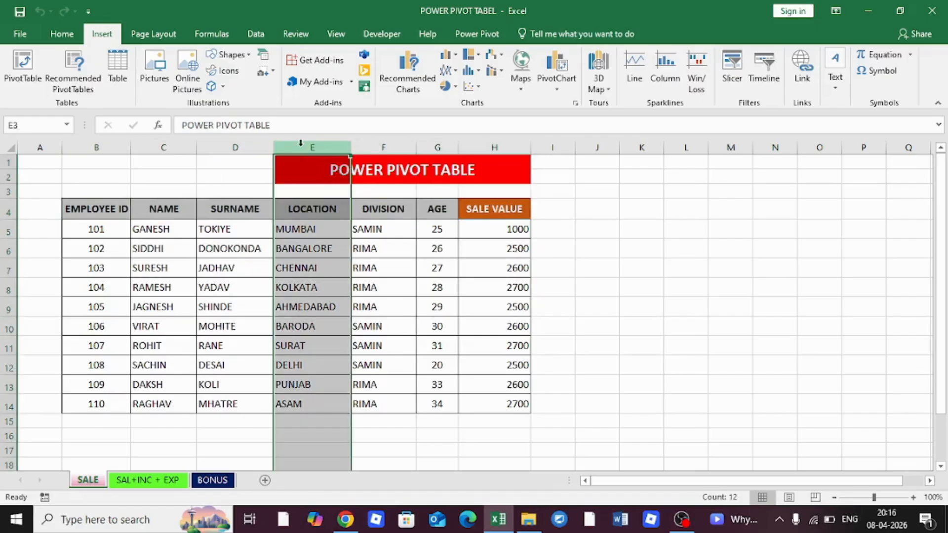
right_click(325, 148)
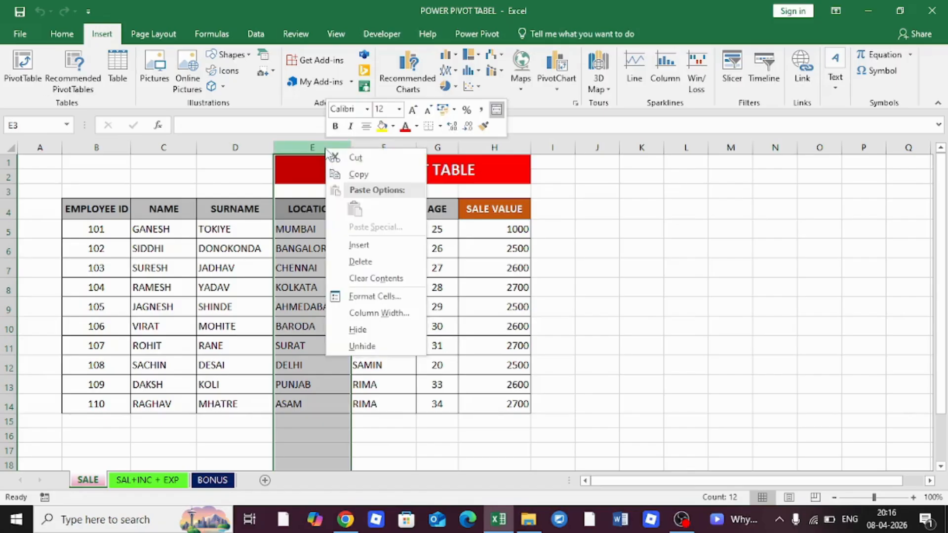
click(347, 245)
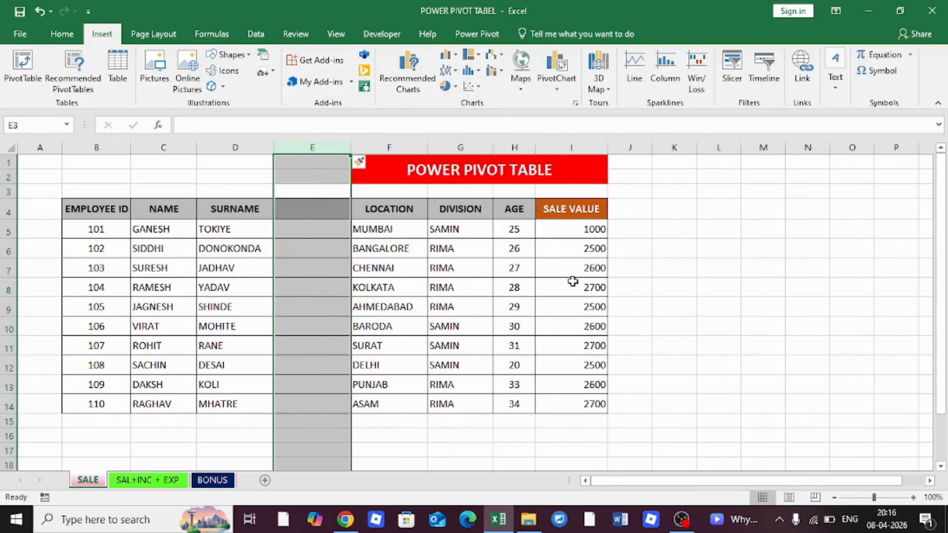
key(ctrl+z)
click(410, 263)
drag(96, 212, 516, 403)
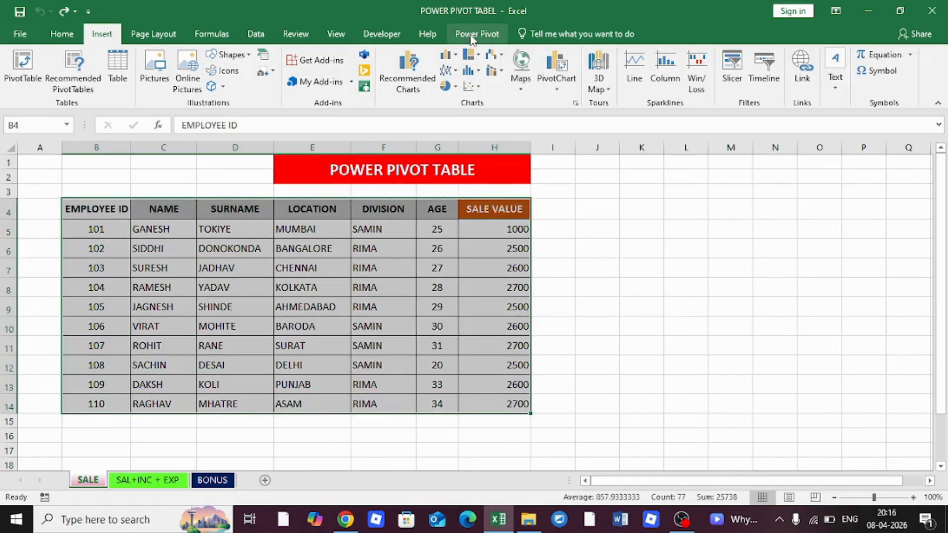
Add the SALE sheet's table to the Data Model with headers and rename Table1 to SALE
click(472, 35)
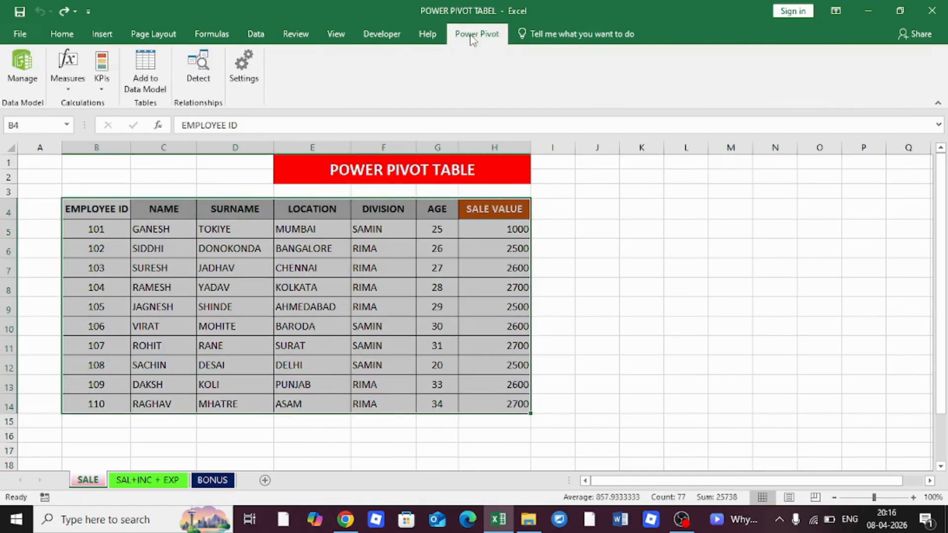
click(150, 71)
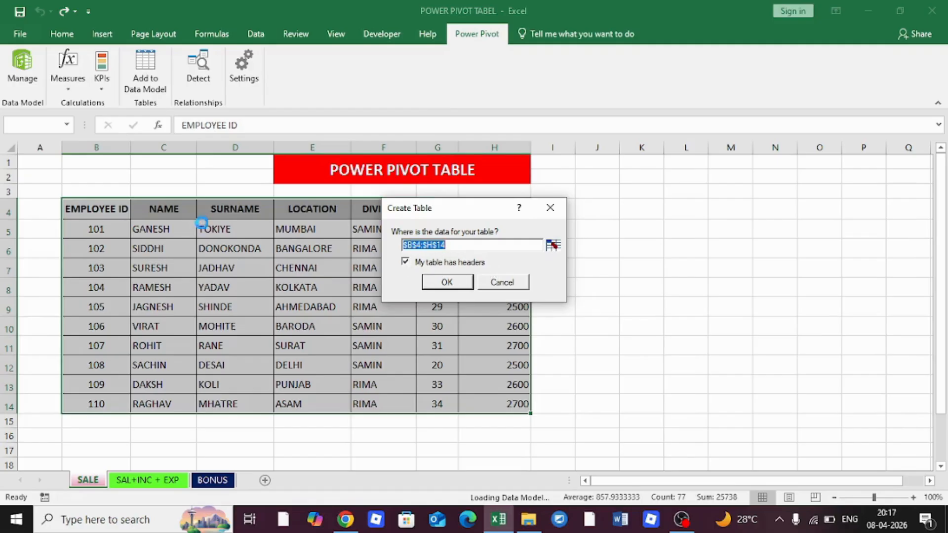
click(456, 283)
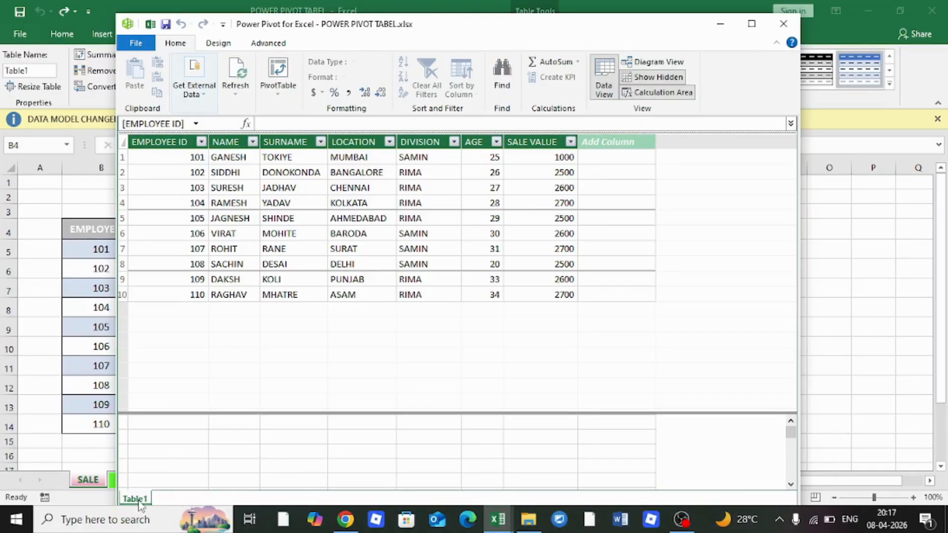
right_click(139, 500)
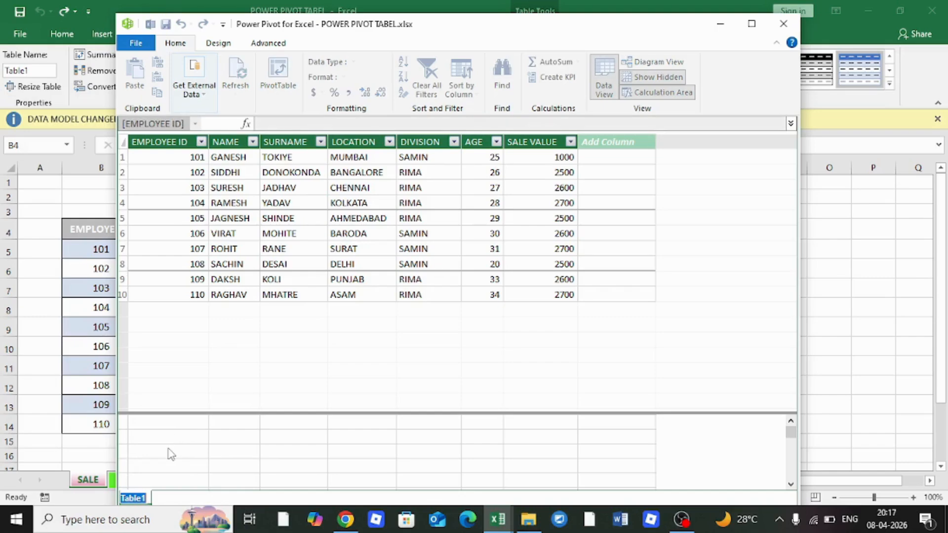
text(sa)
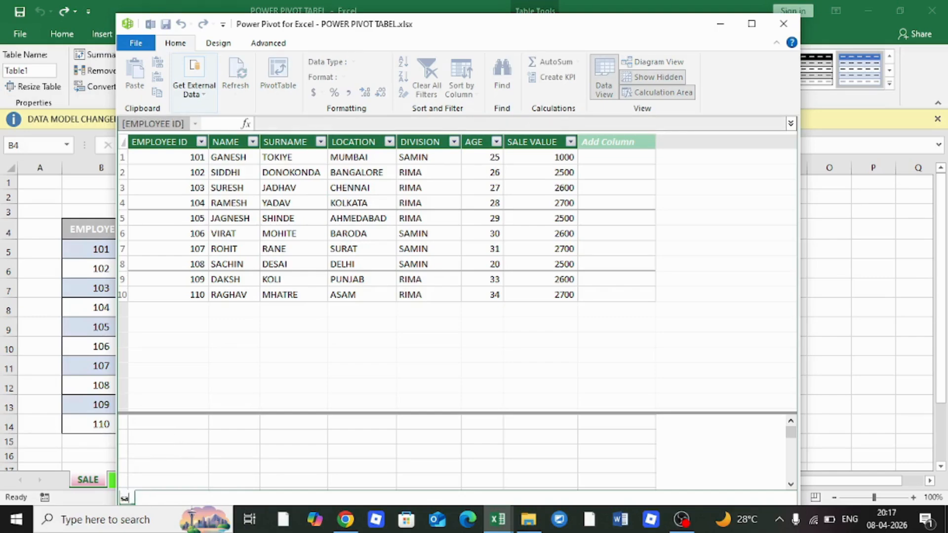
text(AL)
key(Return)
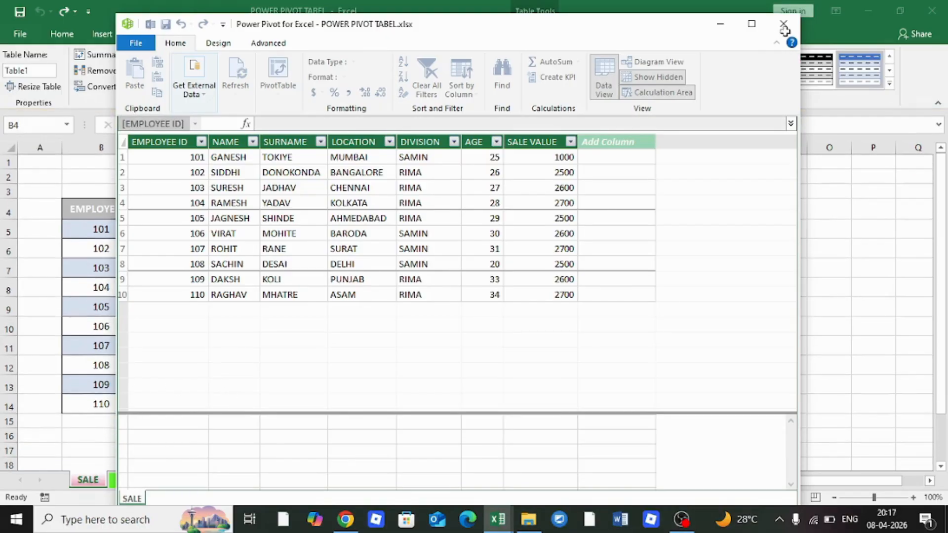
click(784, 25)
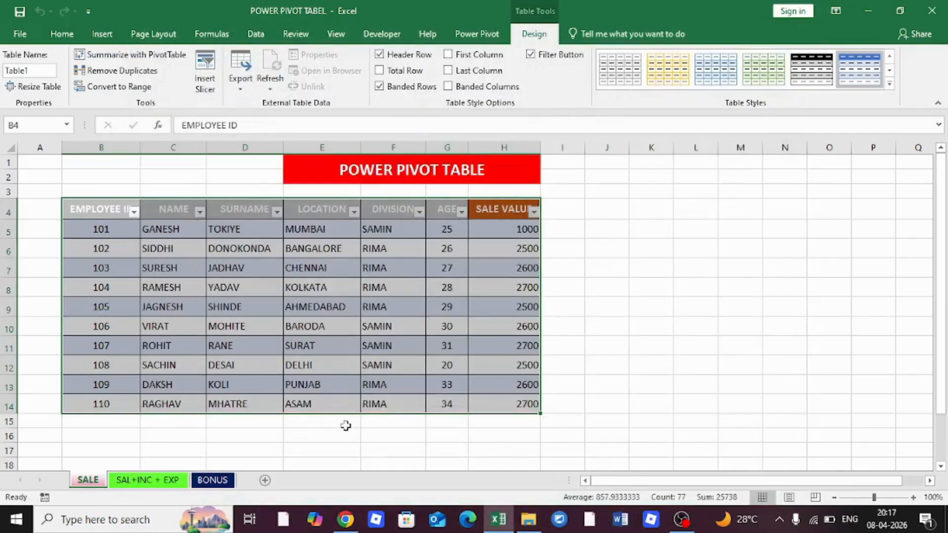
Select the SAL+INC + EXP table B4:G14 and add it to the Data Model with headers
click(148, 486)
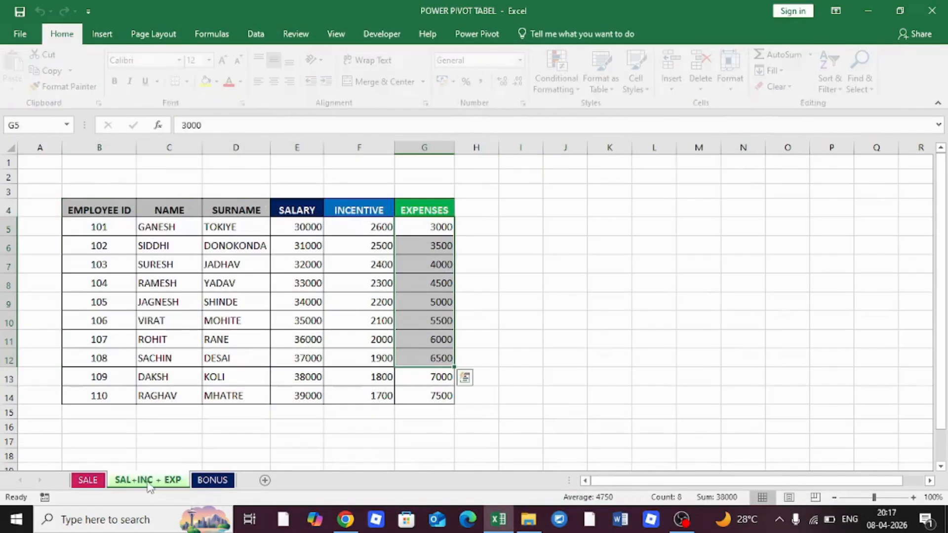
click(306, 210)
click(355, 208)
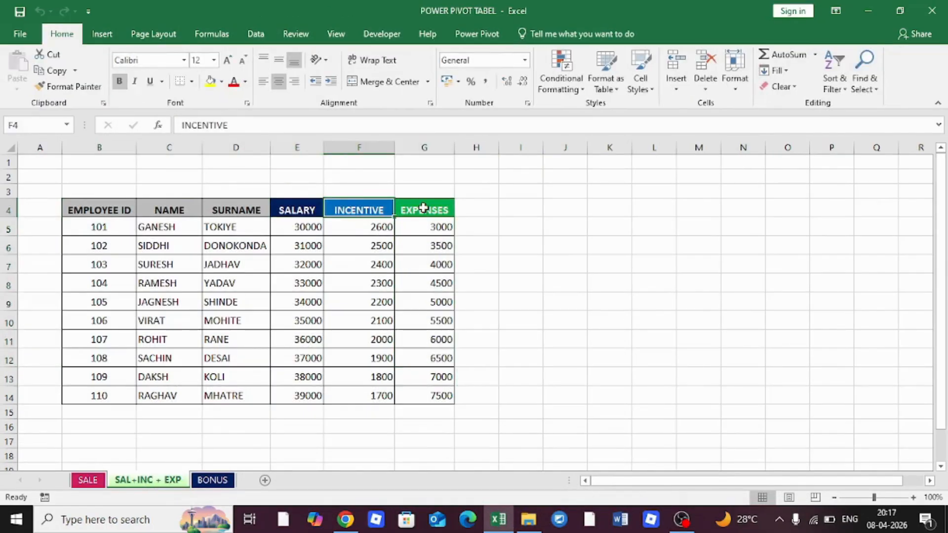
click(423, 208)
drag(97, 210, 436, 394)
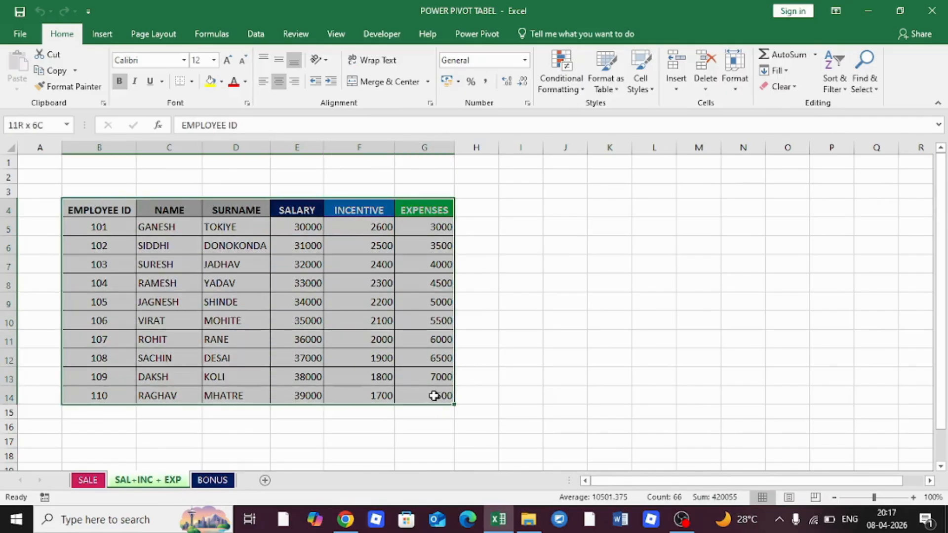
click(477, 34)
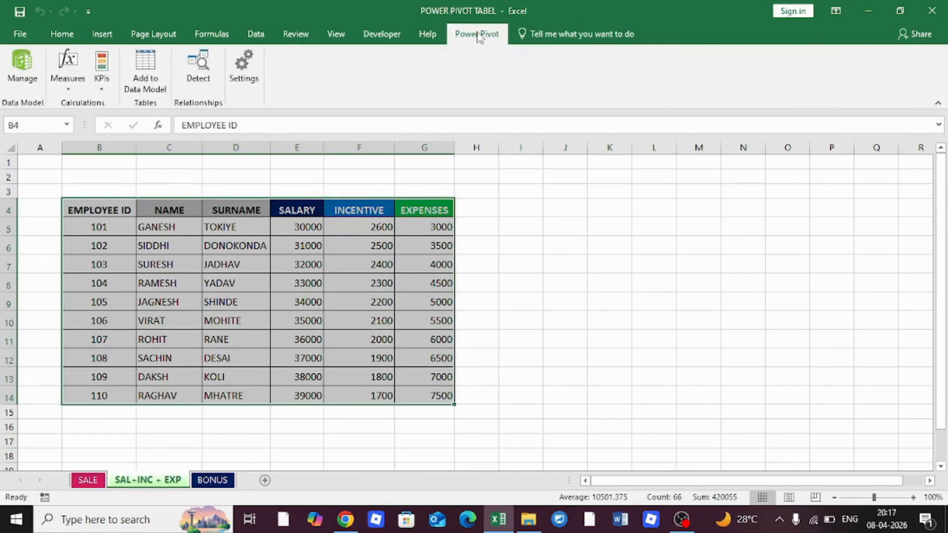
click(145, 69)
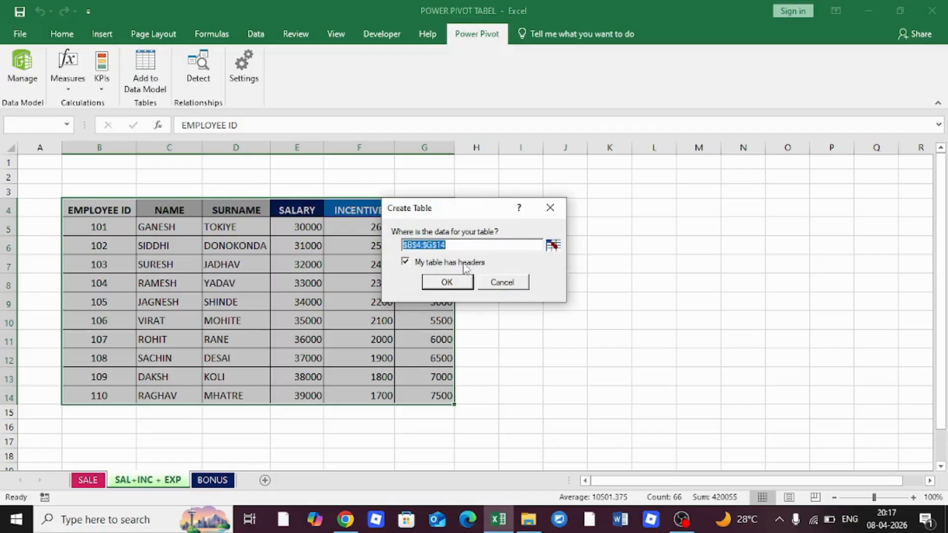
click(458, 284)
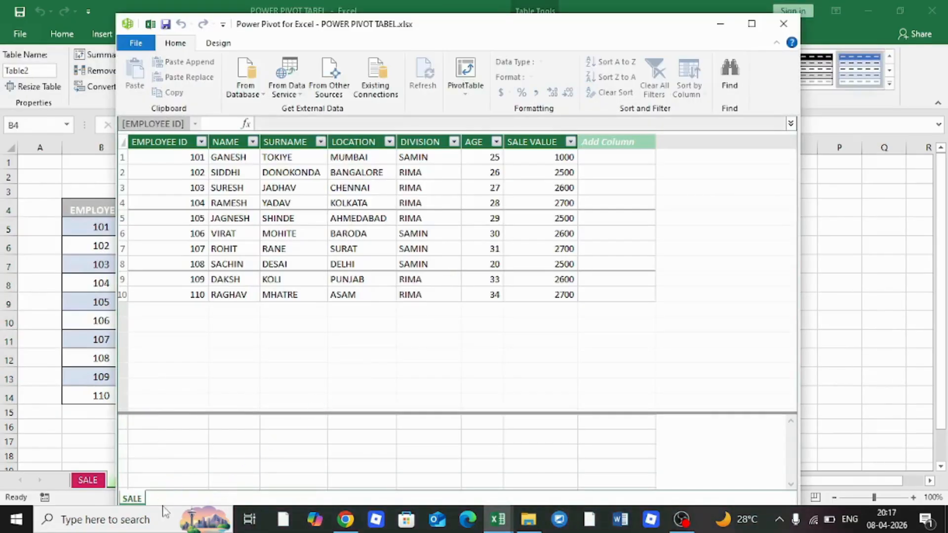
Rename the new Table2 to INC and go back to the workbook
click(163, 499)
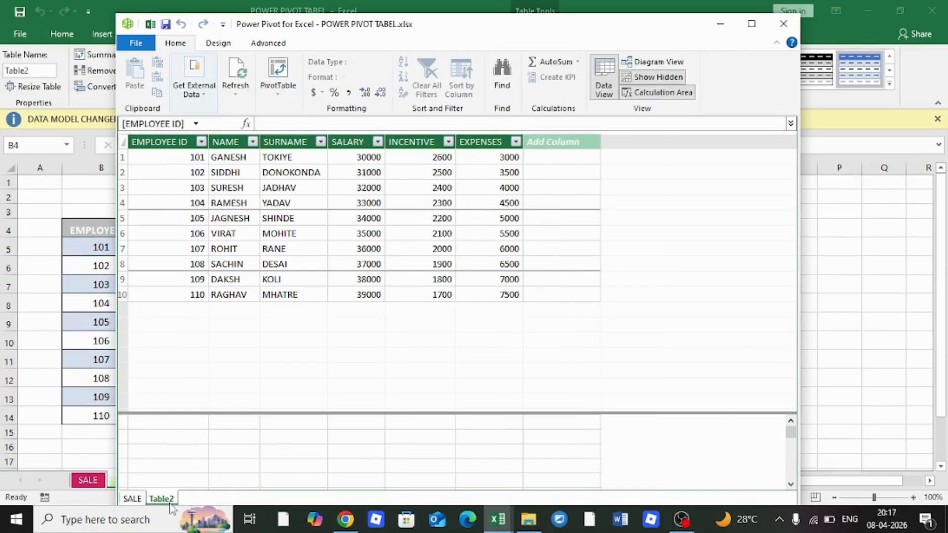
right_click(166, 500)
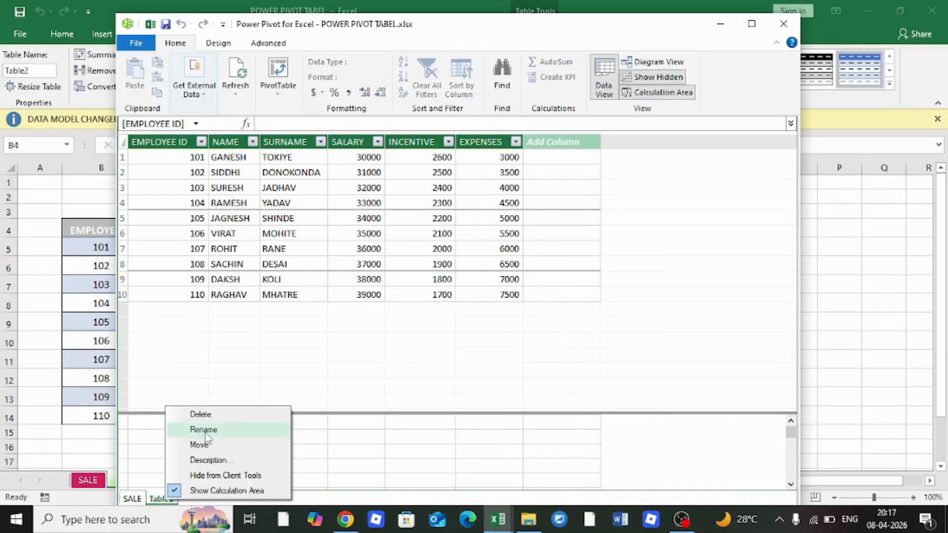
click(203, 431)
text(INC)
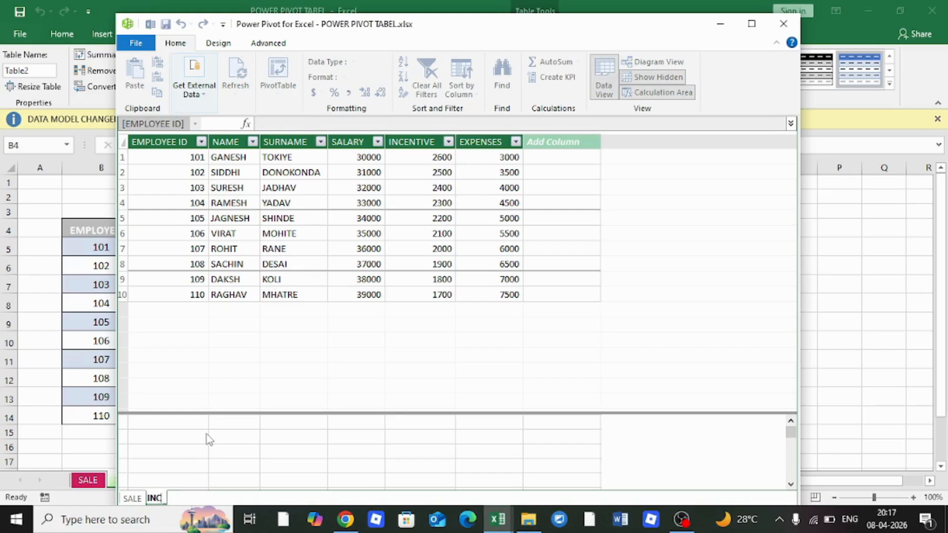
click(216, 387)
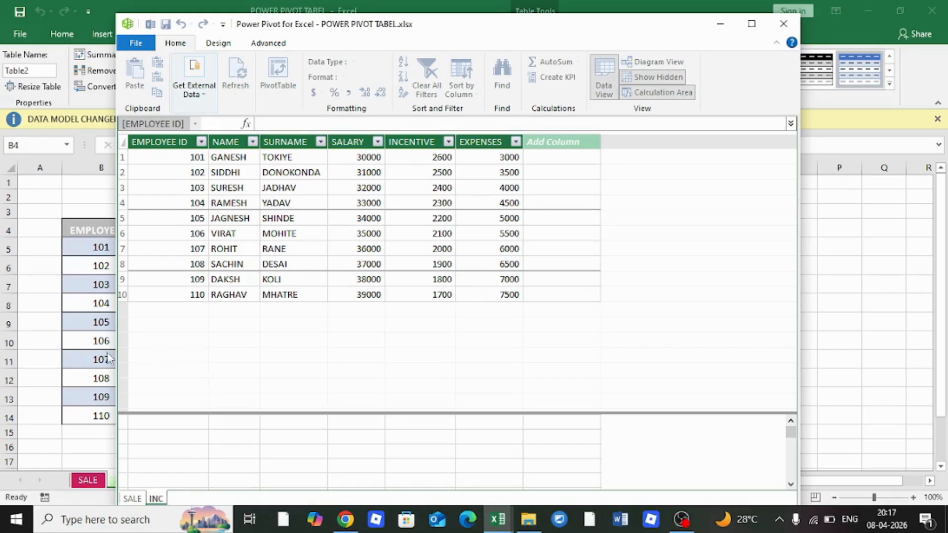
click(787, 30)
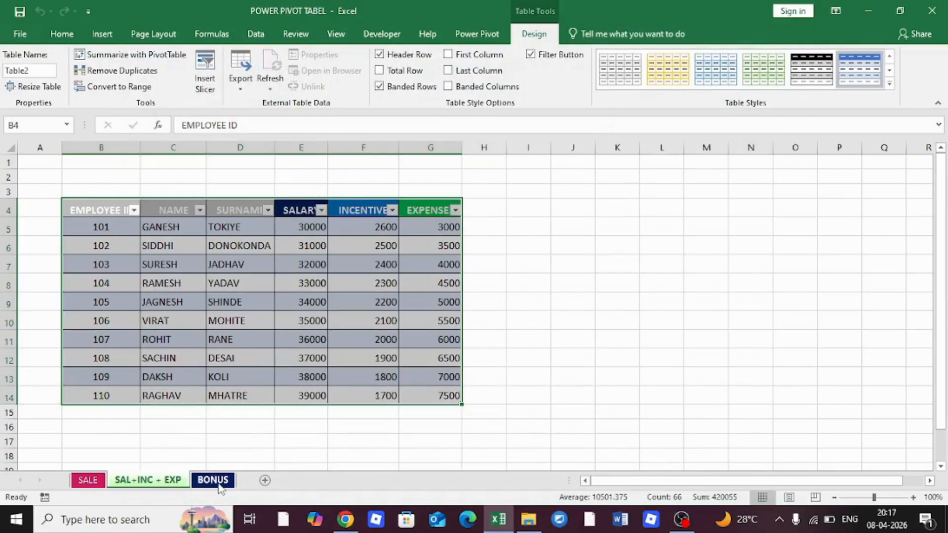
Add the BONUS sheet's table to the Data Model and rename Table3 to BONUS
click(220, 484)
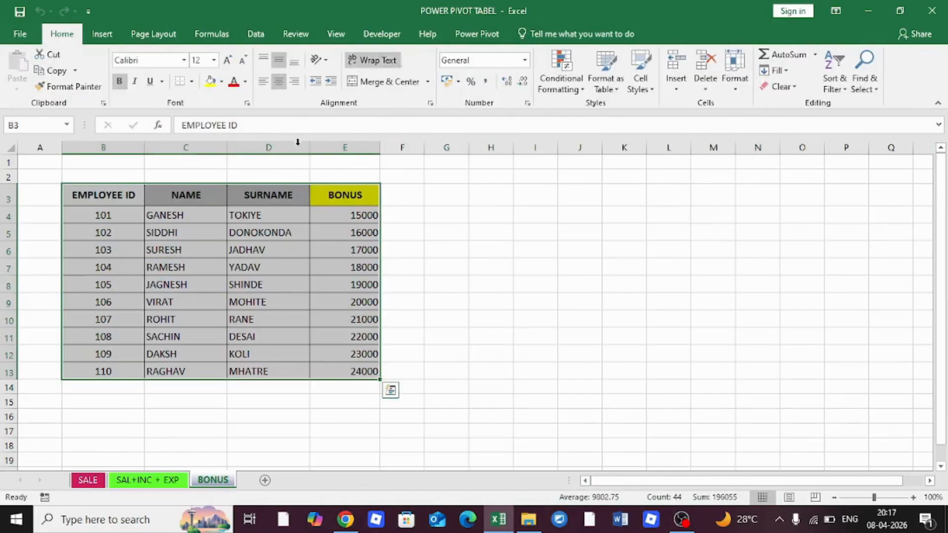
click(475, 36)
click(148, 70)
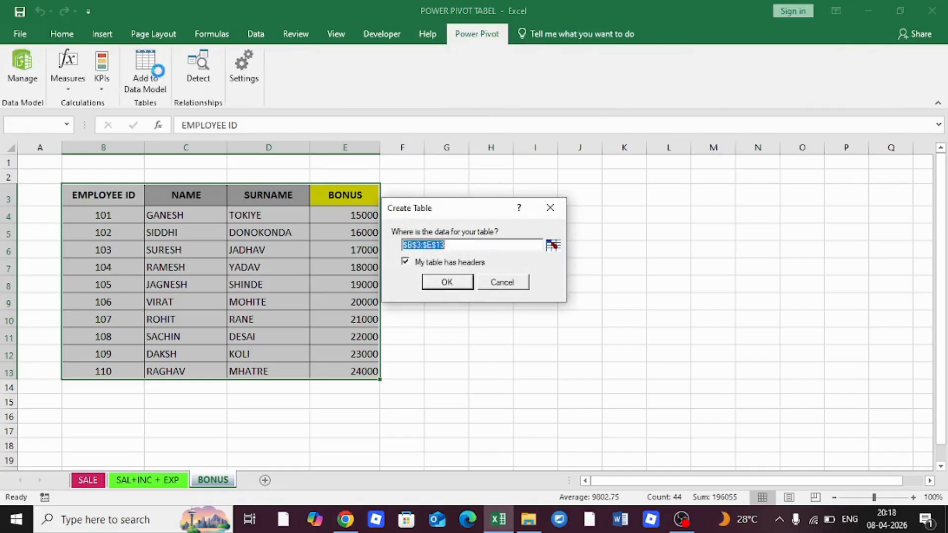
click(459, 285)
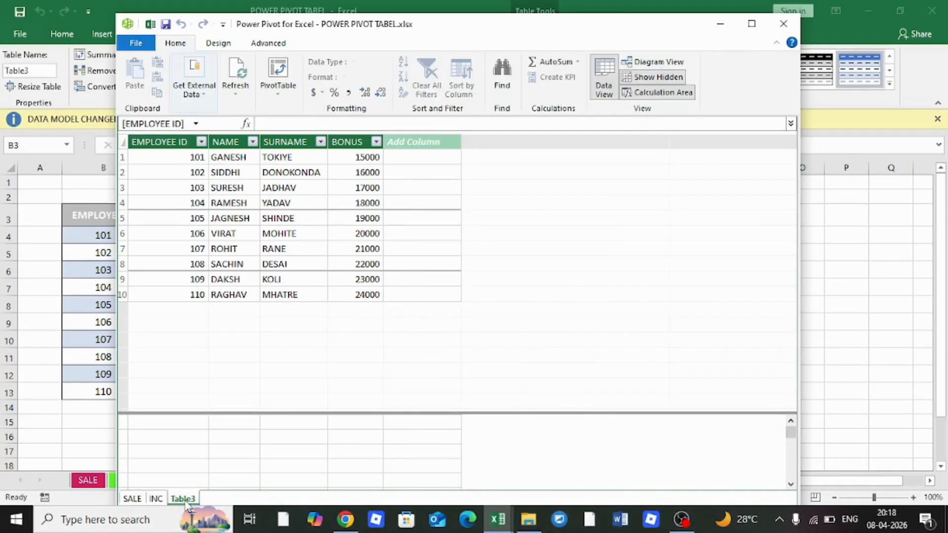
right_click(183, 498)
click(228, 431)
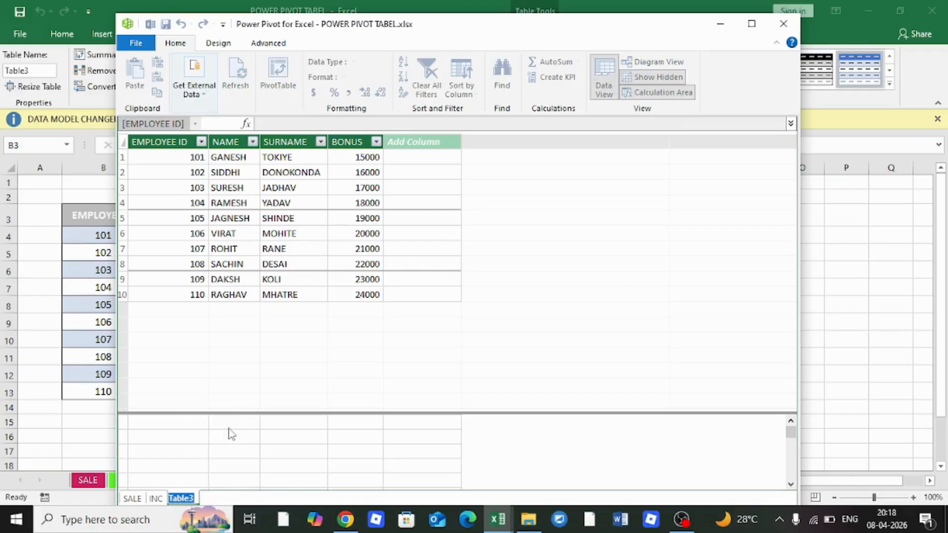
text(BONUS)
key(Return)
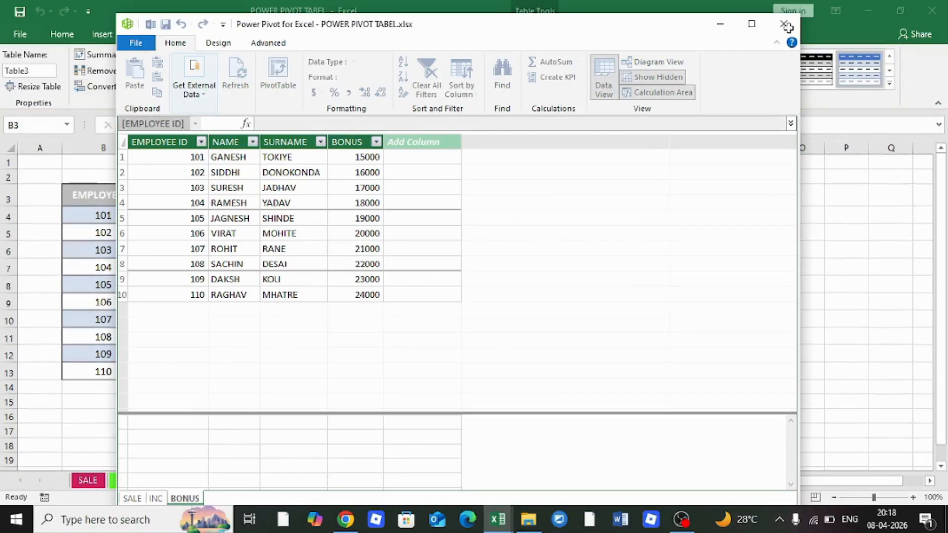
click(783, 25)
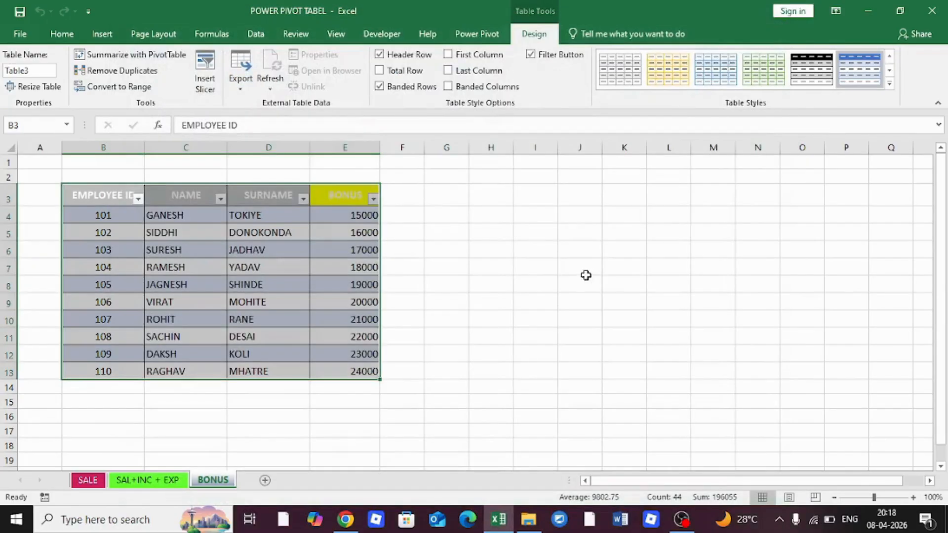
Close Power Pivot and flip between the SALE, SAL+INC + EXP and BONUS sheets
click(585, 272)
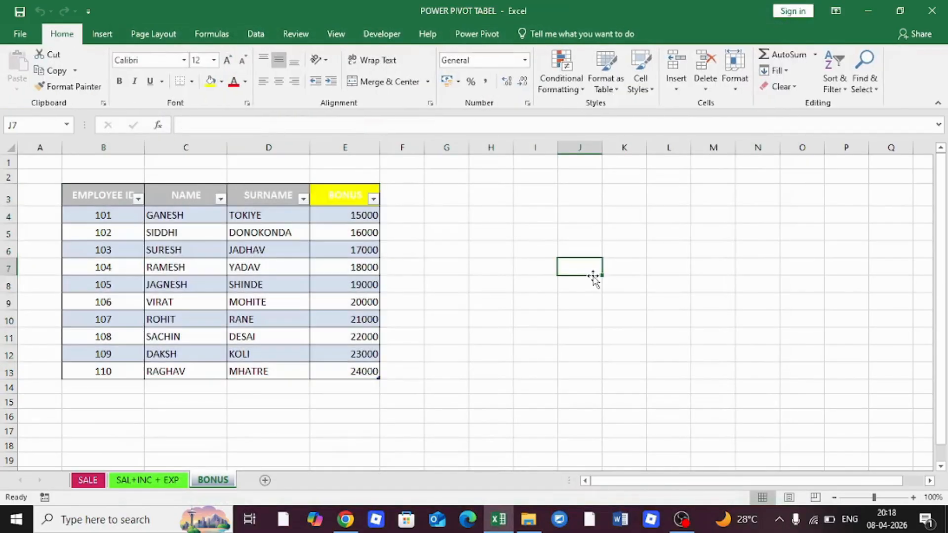
click(93, 482)
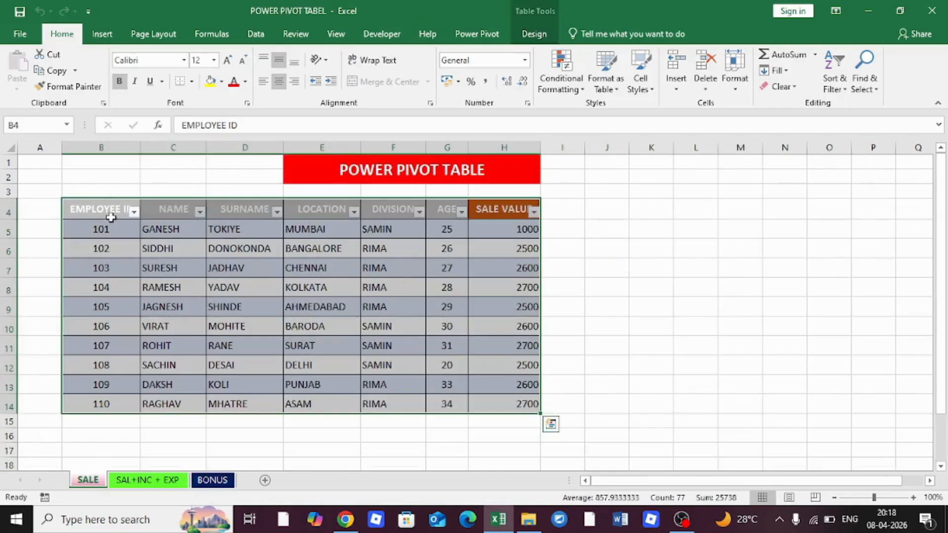
click(145, 482)
click(214, 480)
click(89, 480)
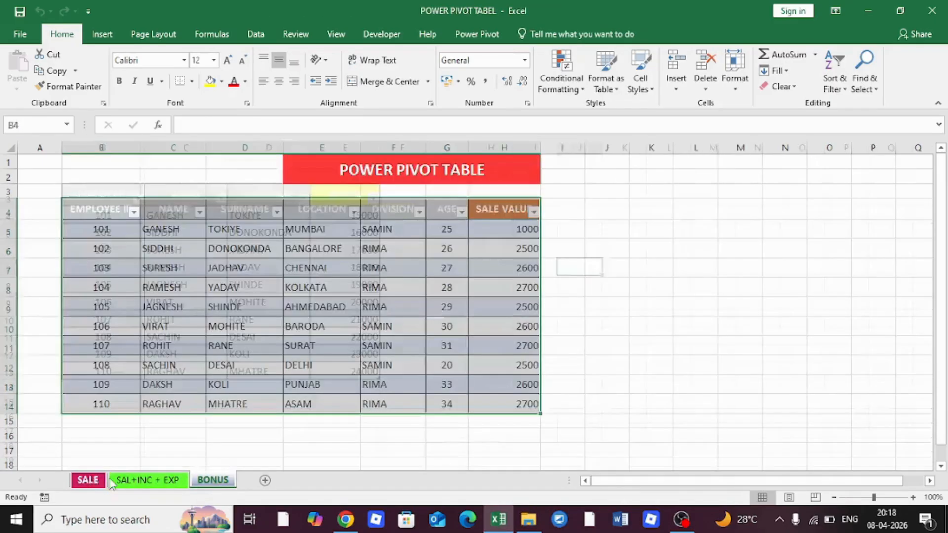
click(144, 480)
click(213, 481)
click(89, 480)
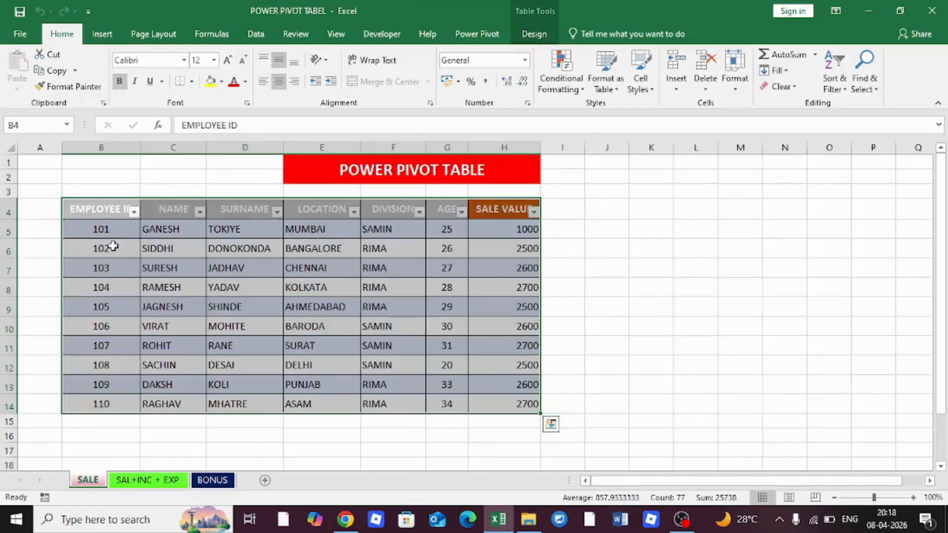
click(220, 481)
Run Detect relationships (none found), then add cell J7 to the Data Model as Table4
click(482, 35)
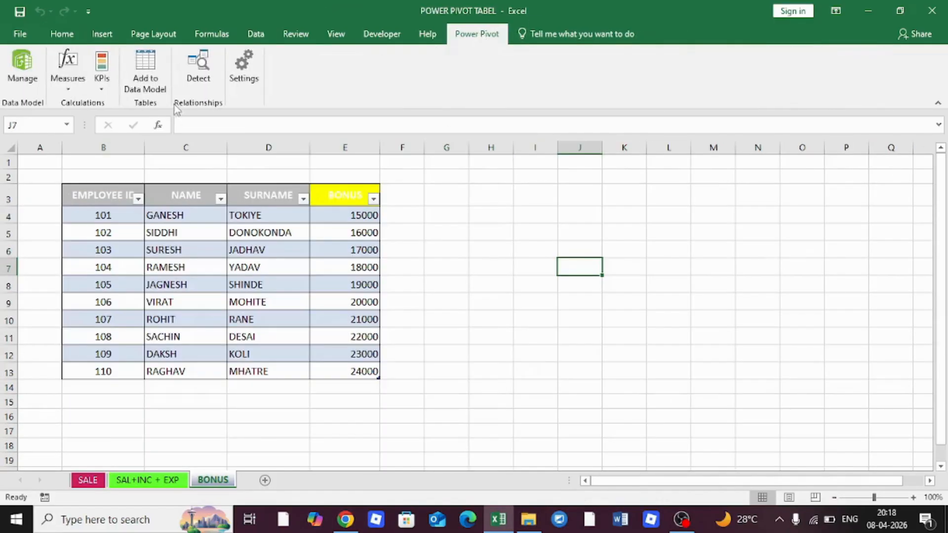
click(151, 74)
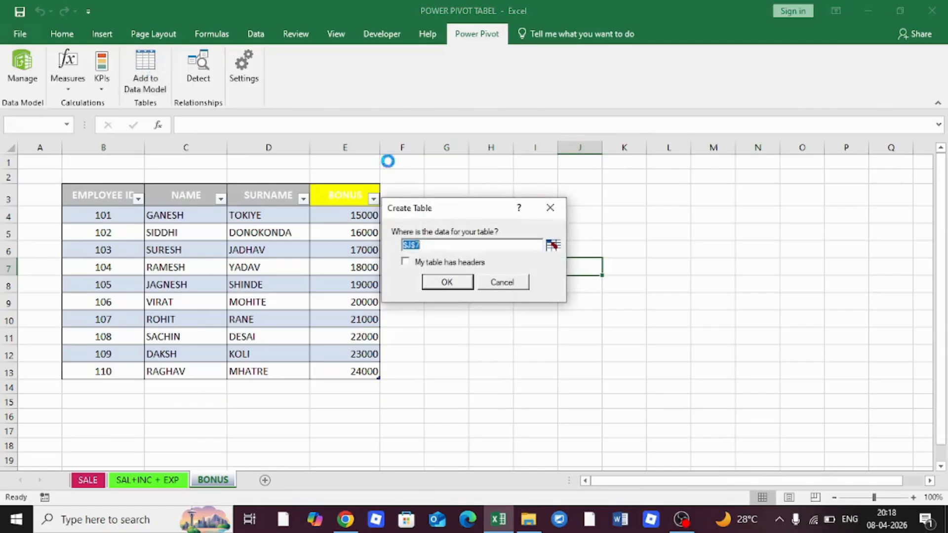
click(509, 286)
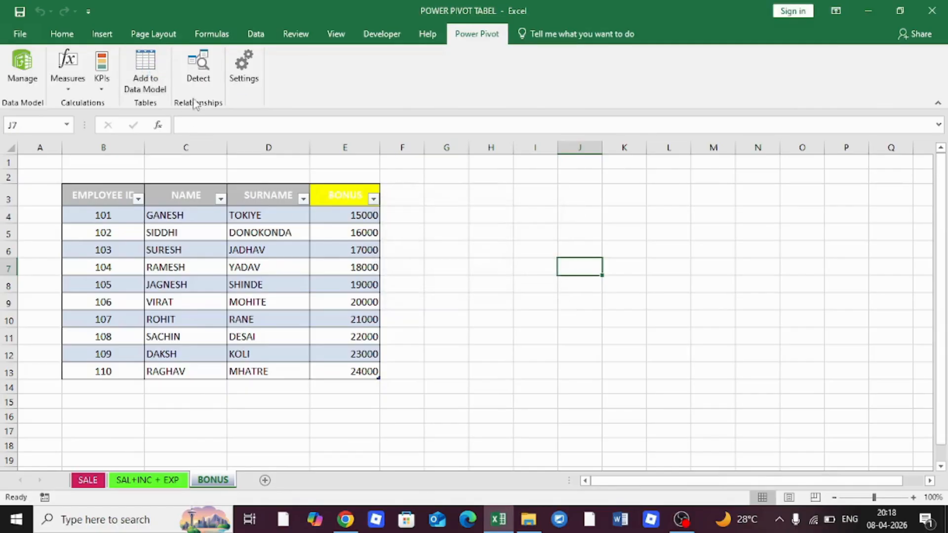
click(198, 74)
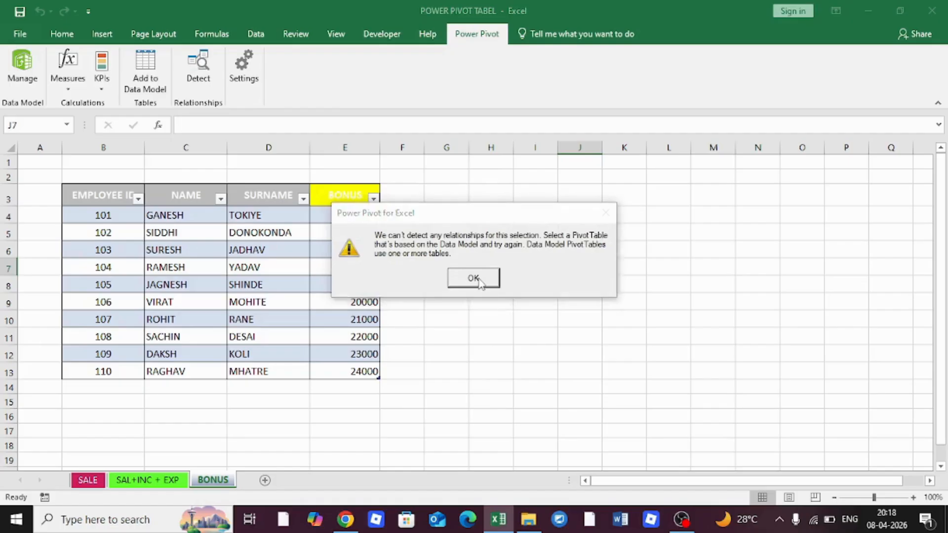
click(473, 278)
click(152, 71)
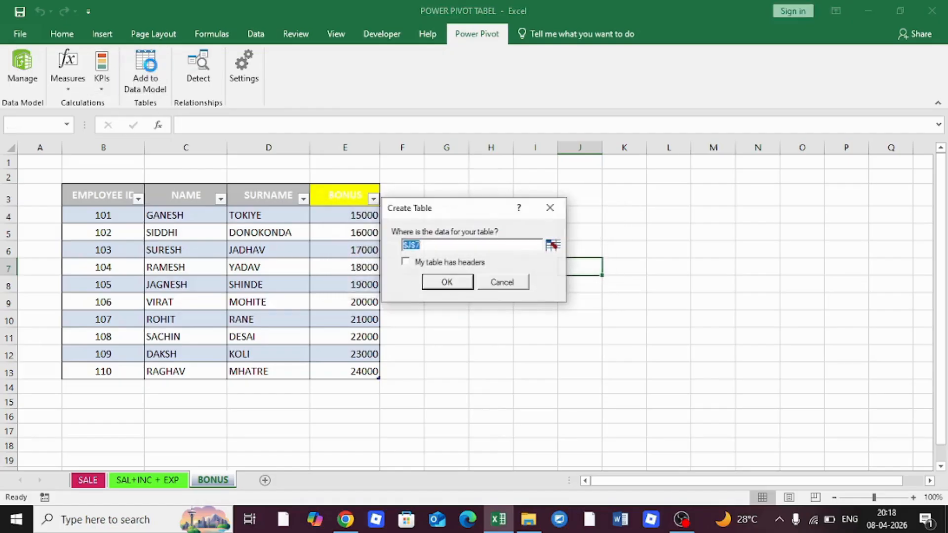
click(447, 281)
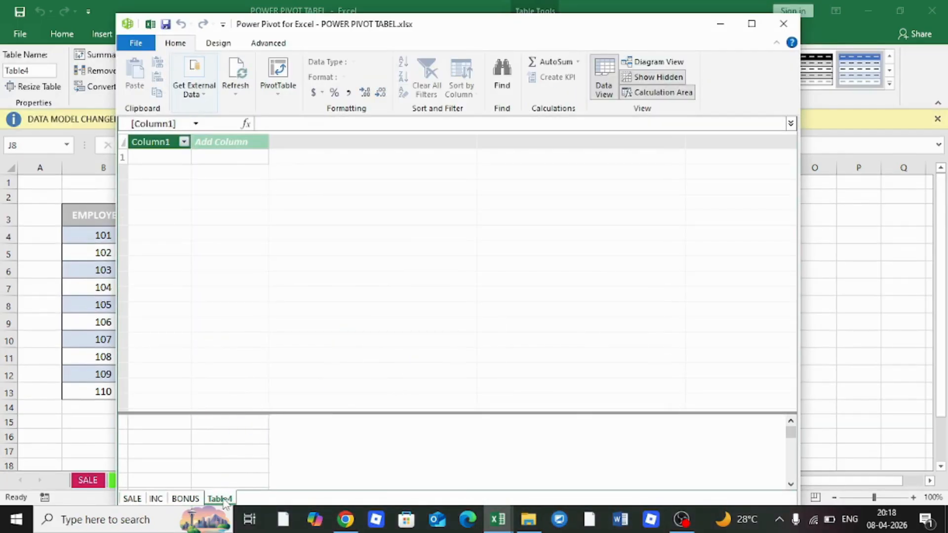
Delete the empty Table4 tab, confirming the deletion, and click below the BONUS data
right_click(220, 499)
click(266, 412)
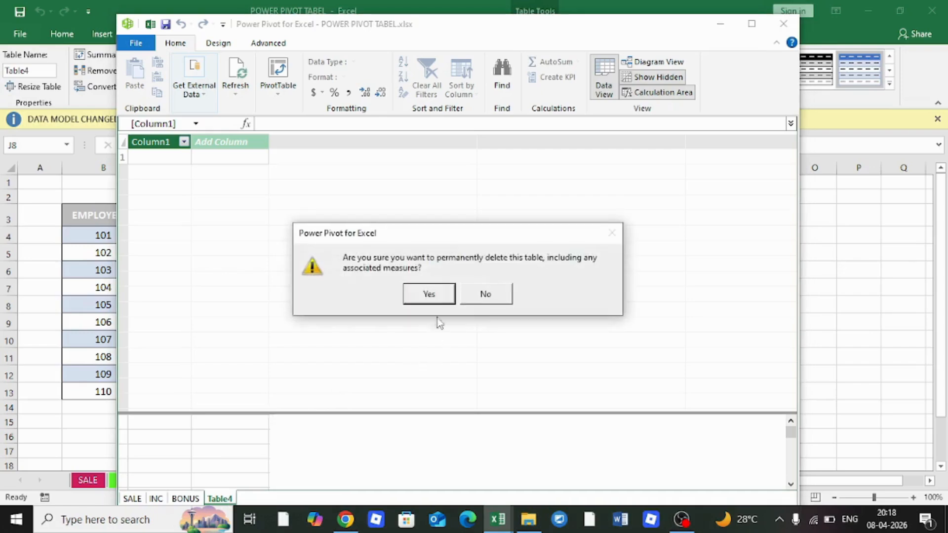
click(435, 298)
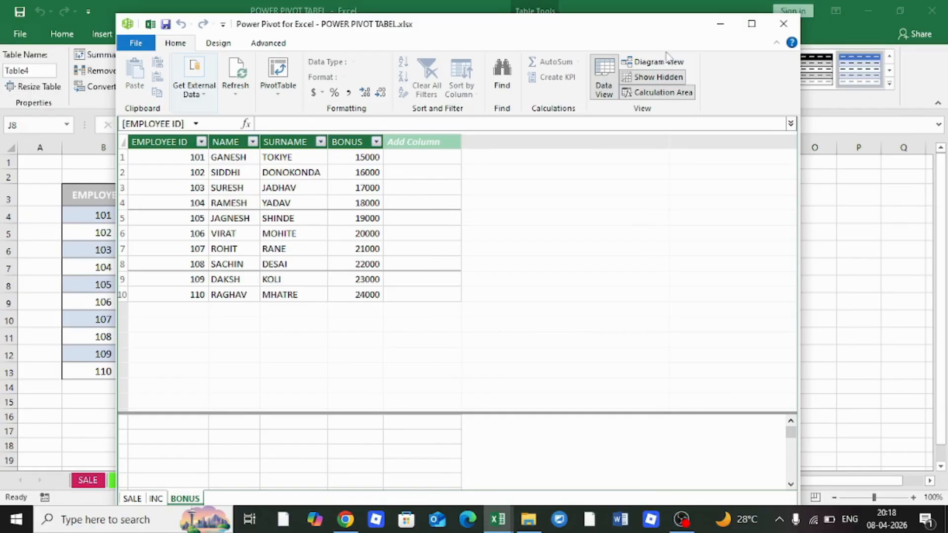
click(611, 76)
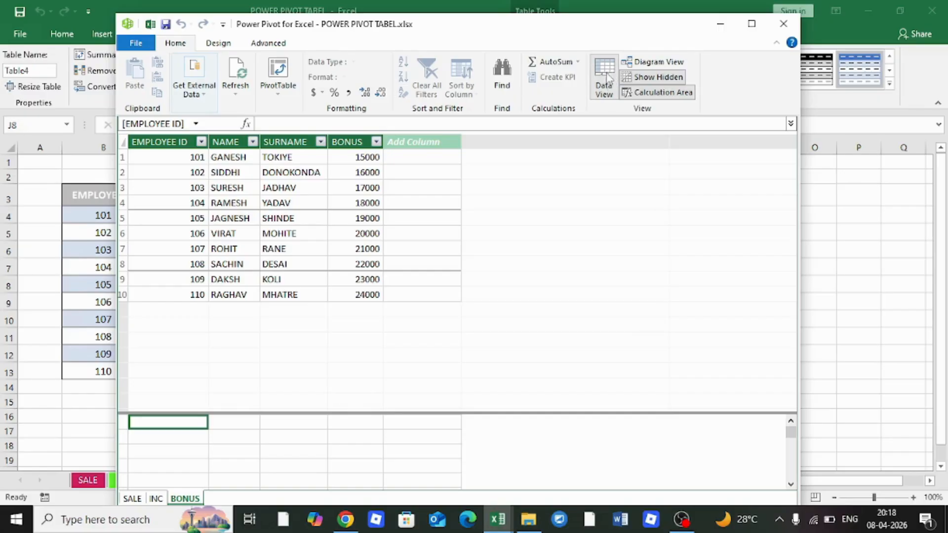
In Diagram View link SALE→INC and INC→BONUS on EMPLOYEE ID, then choose PivotTable
click(652, 63)
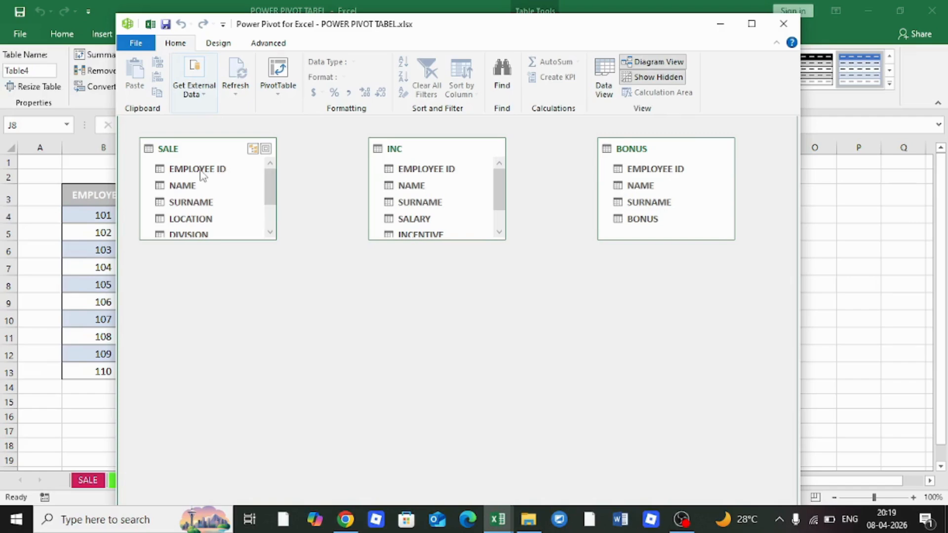
drag(202, 174, 413, 173)
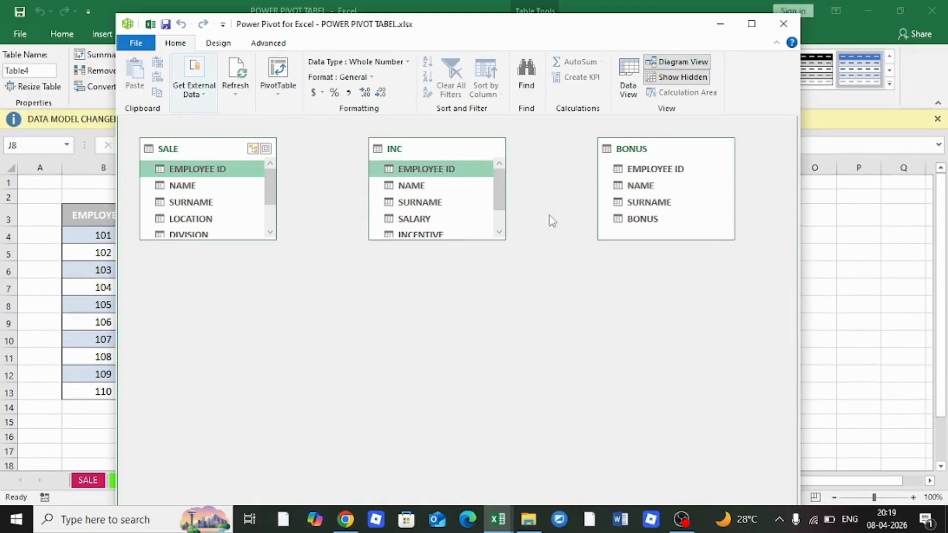
drag(455, 175, 653, 172)
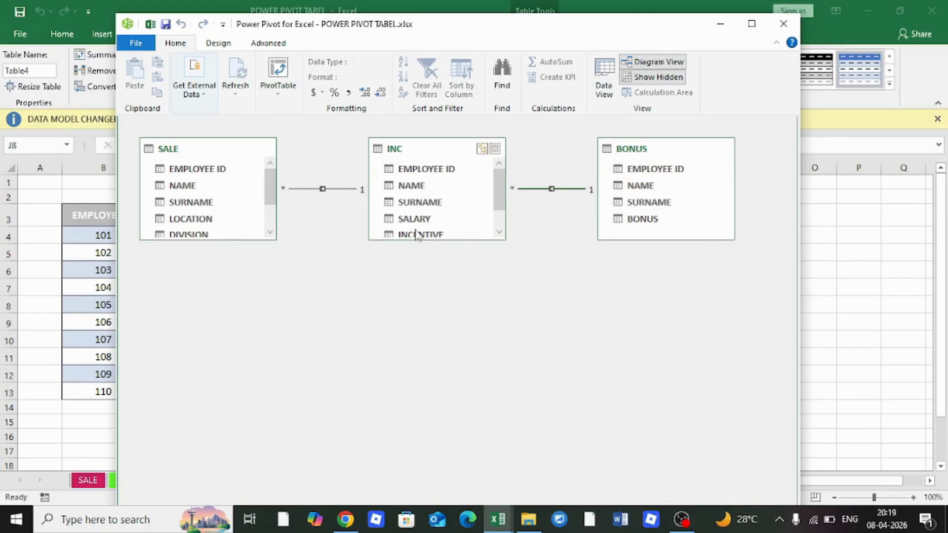
click(279, 94)
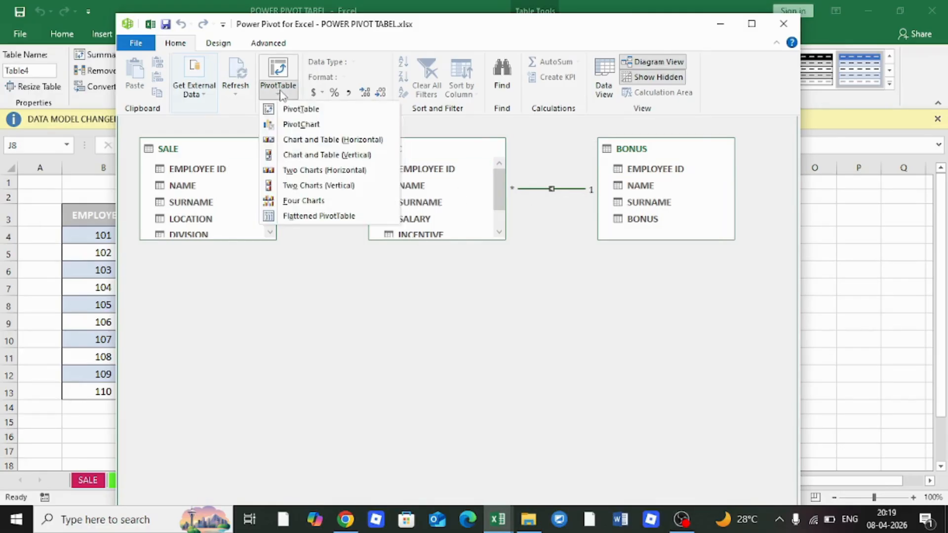
click(305, 110)
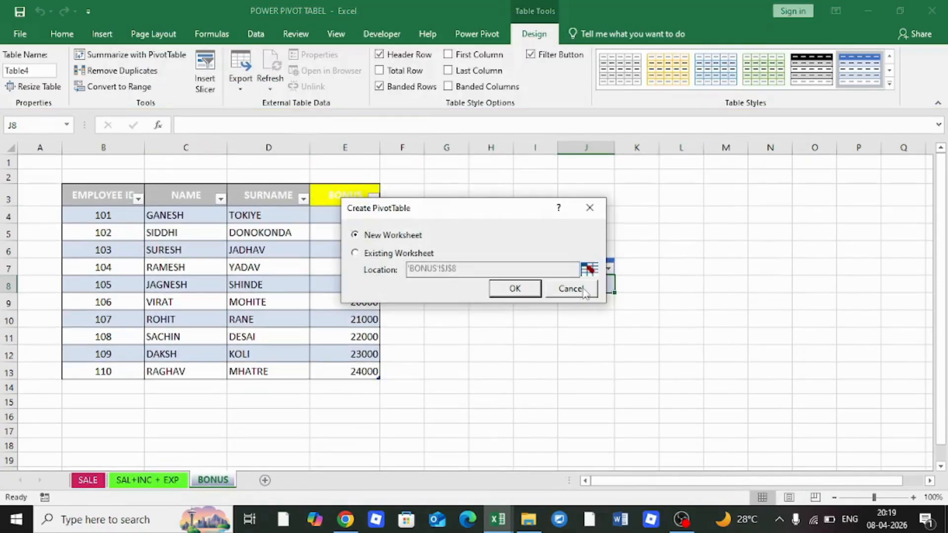
Place PivotTable1 on a new worksheet and enable Classic PivotTable layout in its Display options
click(514, 289)
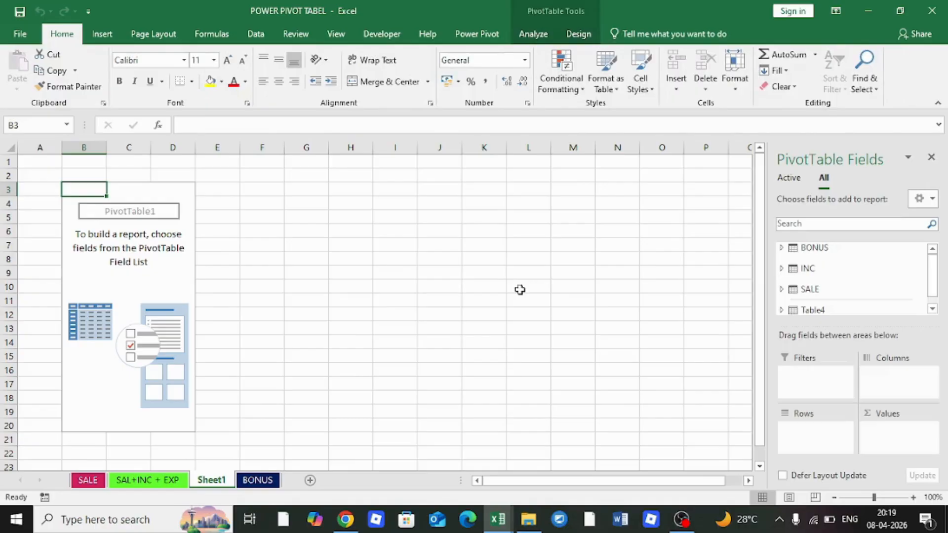
click(127, 343)
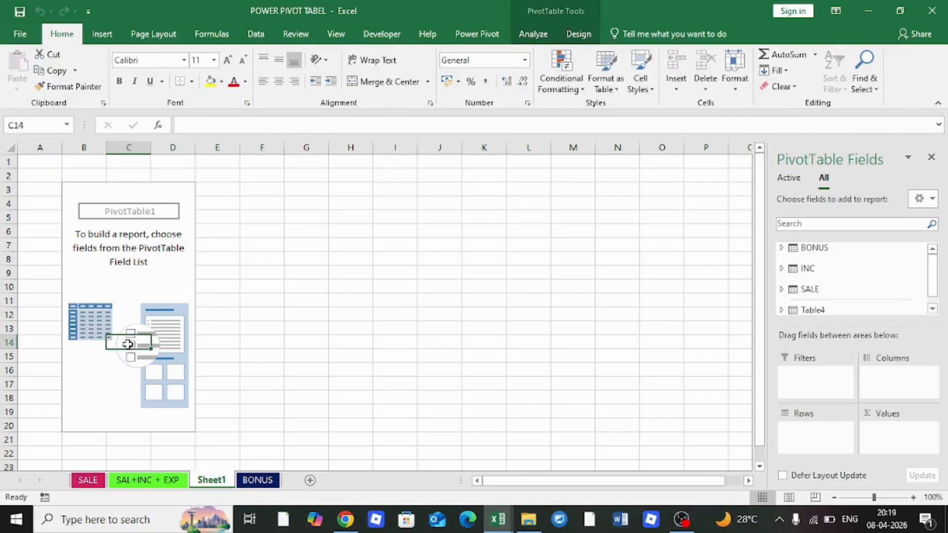
right_click(127, 343)
click(188, 406)
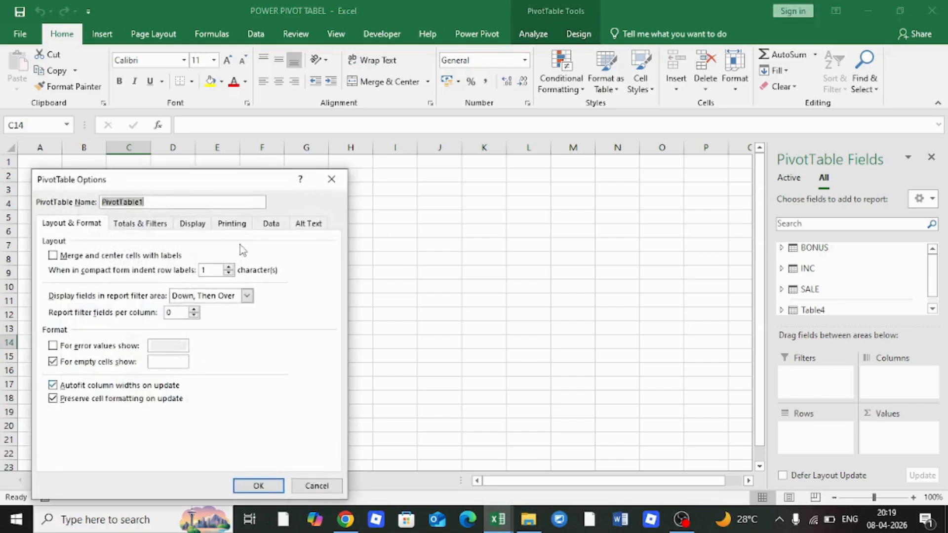
click(194, 225)
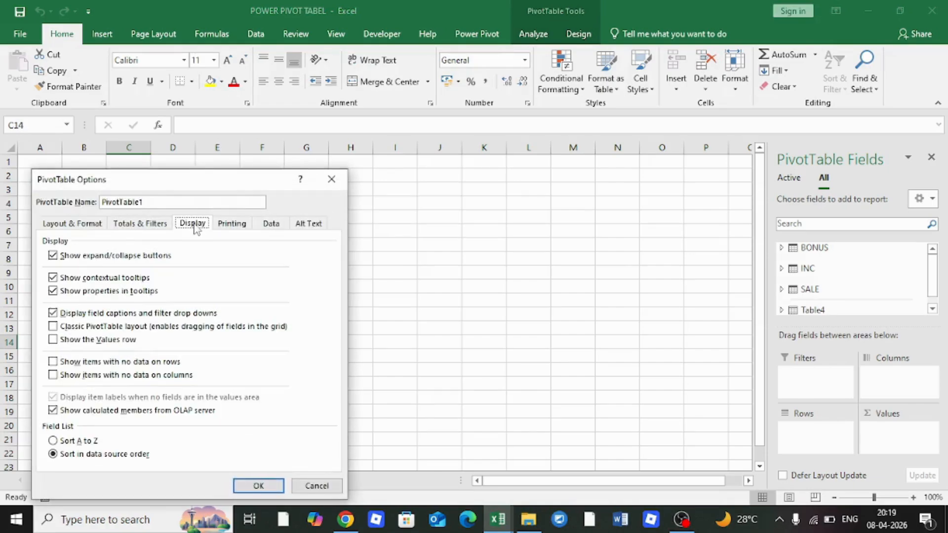
click(78, 328)
click(259, 486)
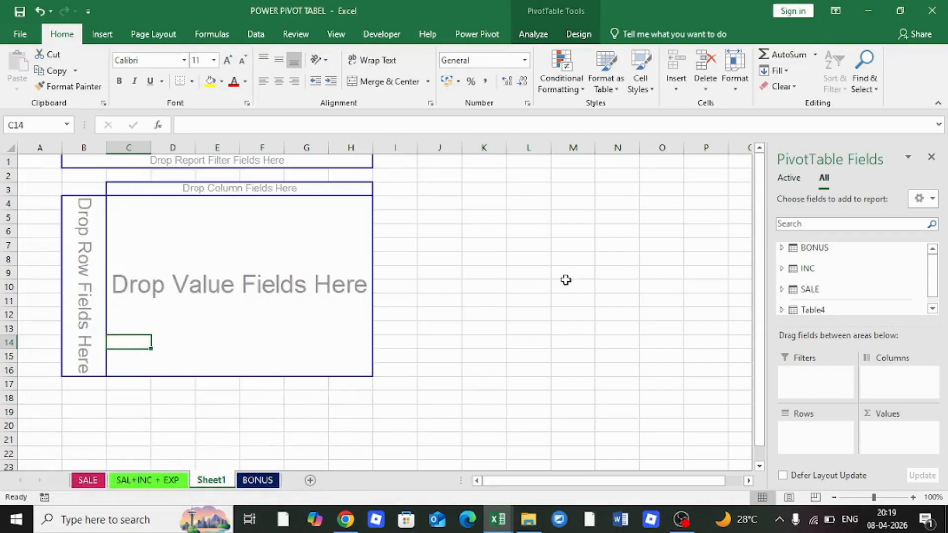
Add SALE's NAME and SURNAME as rows, try INC's SALARY, then remove SALARY again
click(781, 289)
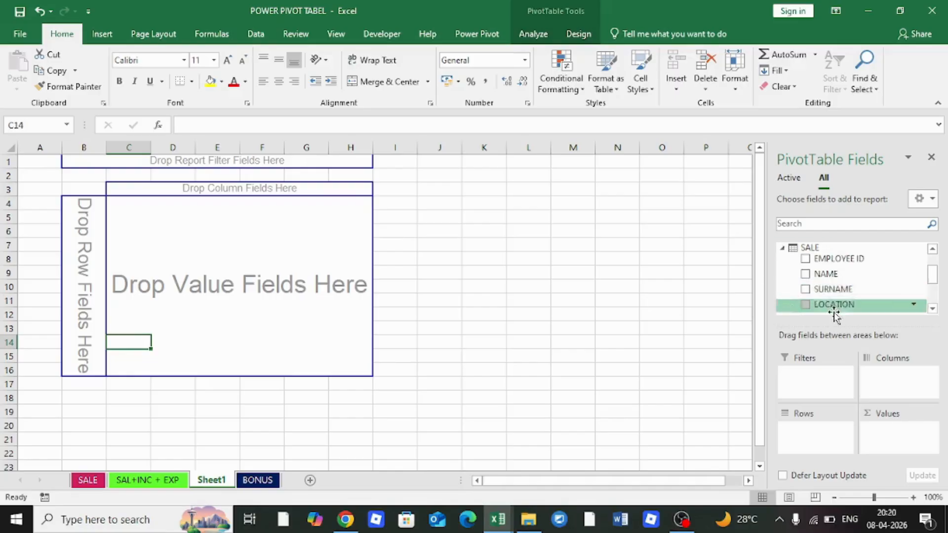
click(805, 274)
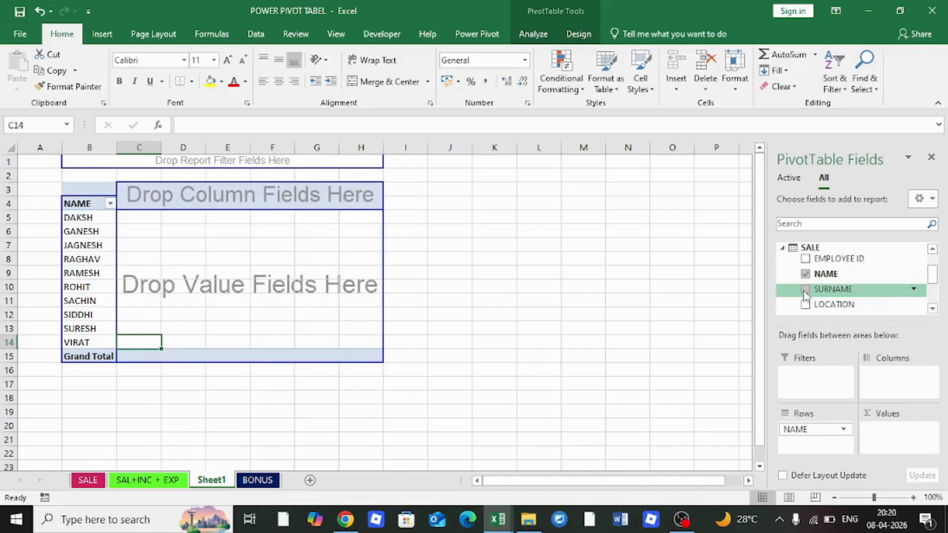
click(806, 289)
click(783, 247)
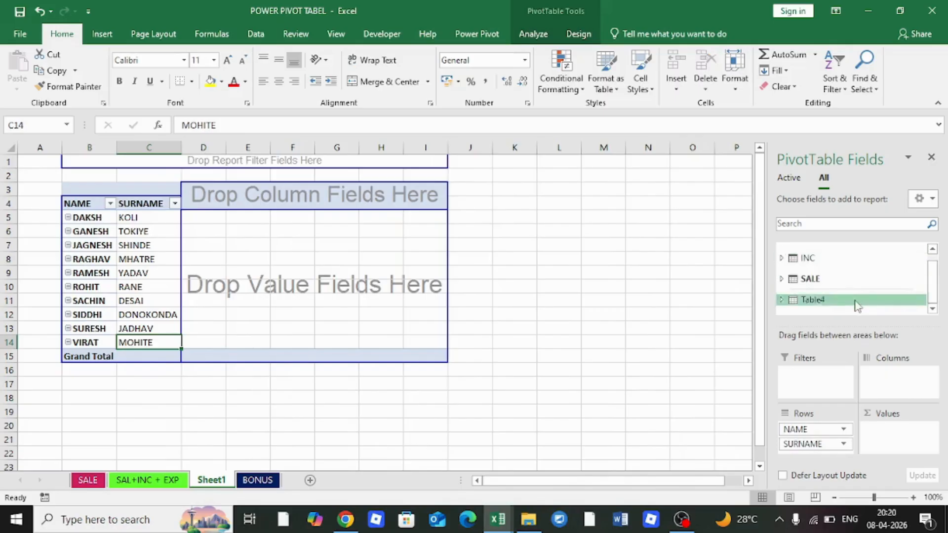
click(781, 257)
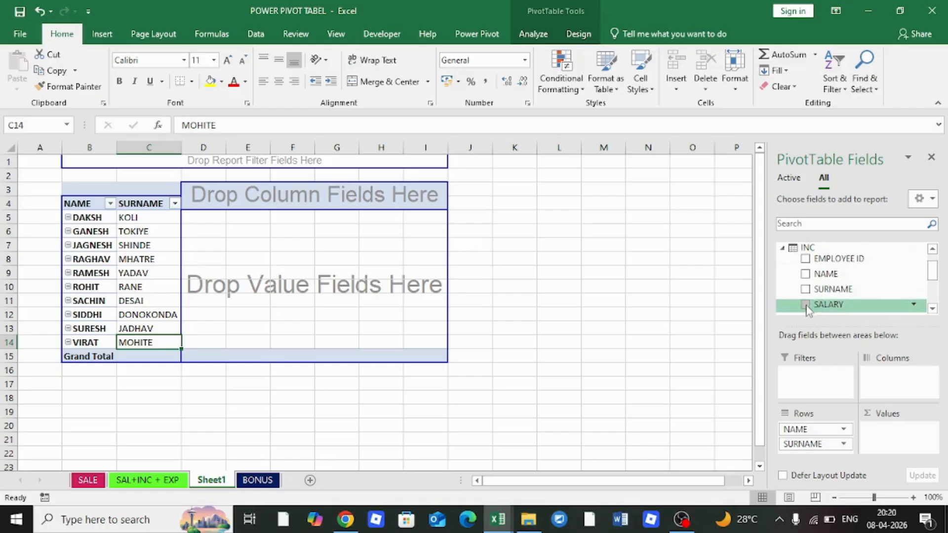
scroll(864, 286, down, 1)
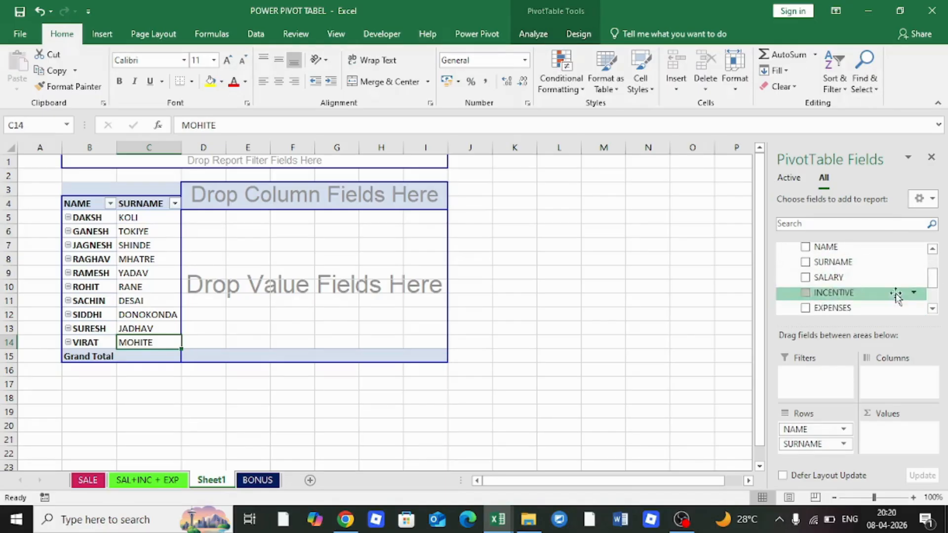
click(806, 278)
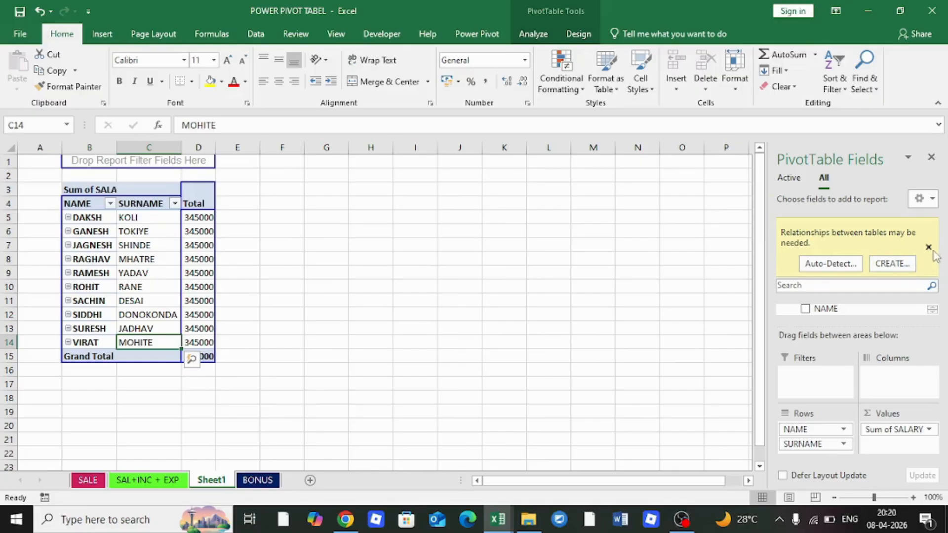
click(928, 247)
click(806, 277)
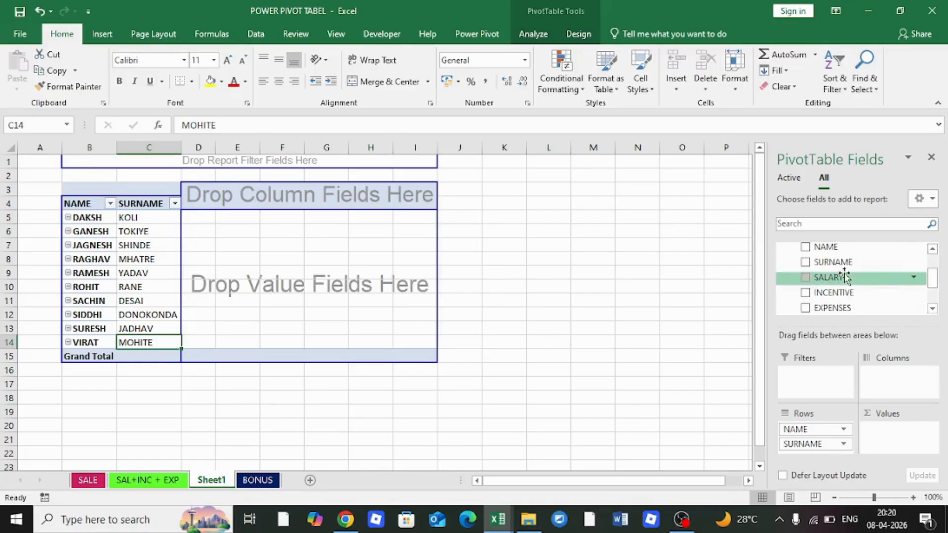
scroll(812, 276, up, 1)
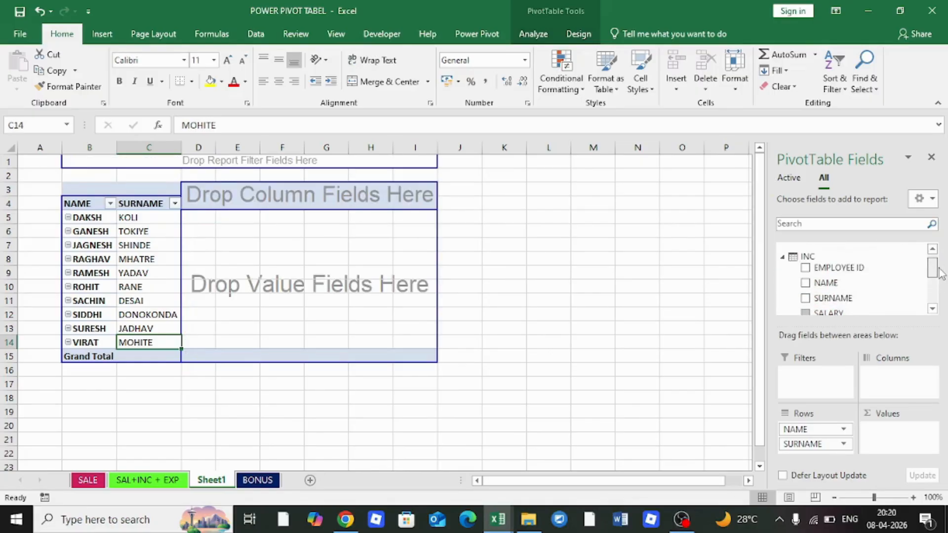
click(782, 257)
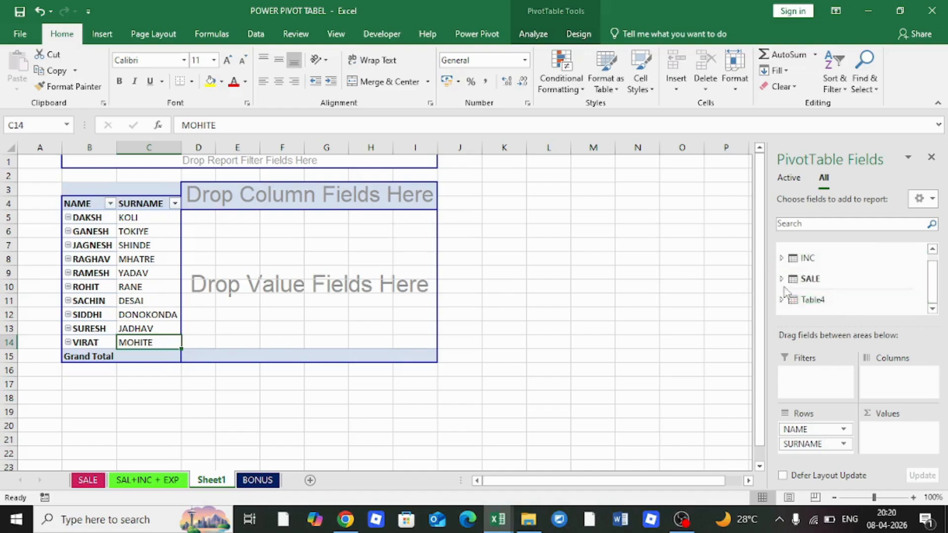
Replace the SALE NAME and SURNAME row fields with NAME and SURNAME from BONUS
click(807, 279)
click(806, 275)
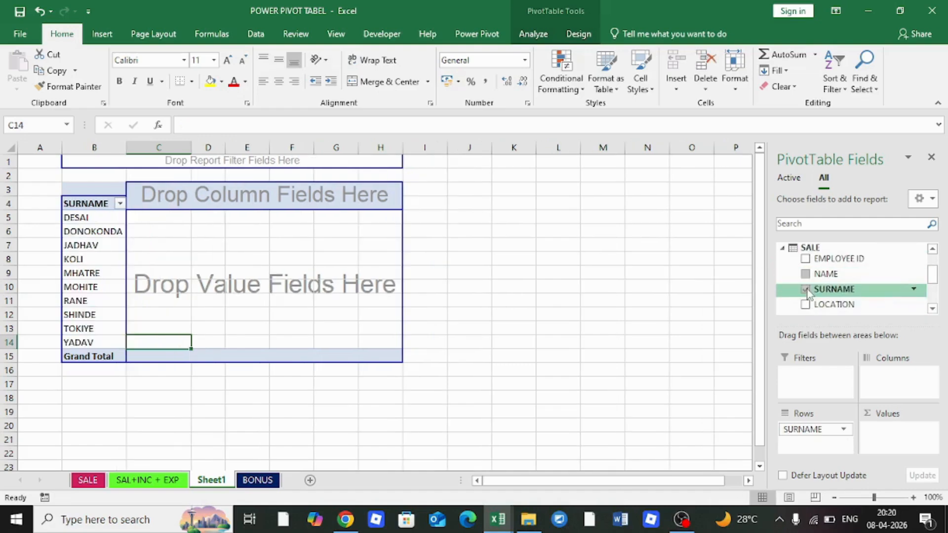
click(805, 289)
click(784, 249)
scroll(784, 250, up, 1)
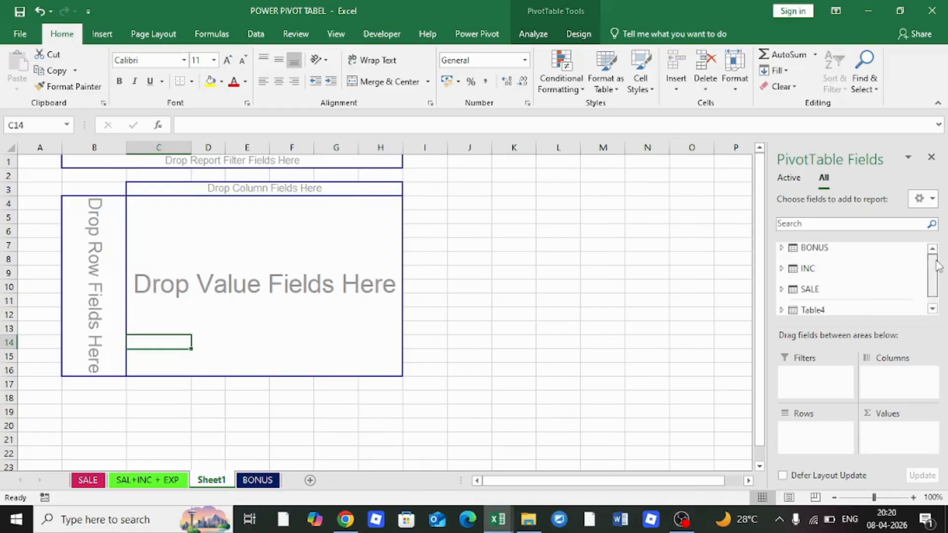
click(781, 249)
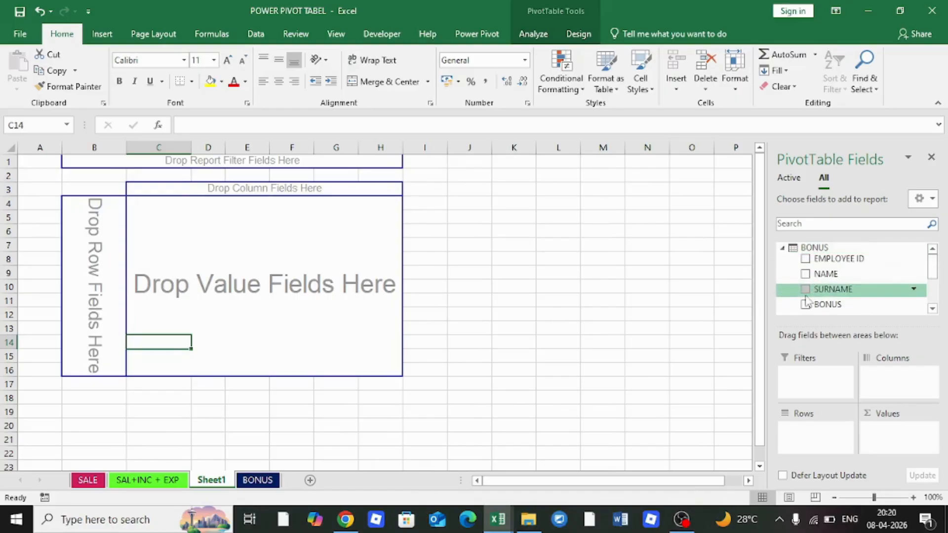
click(805, 274)
click(806, 289)
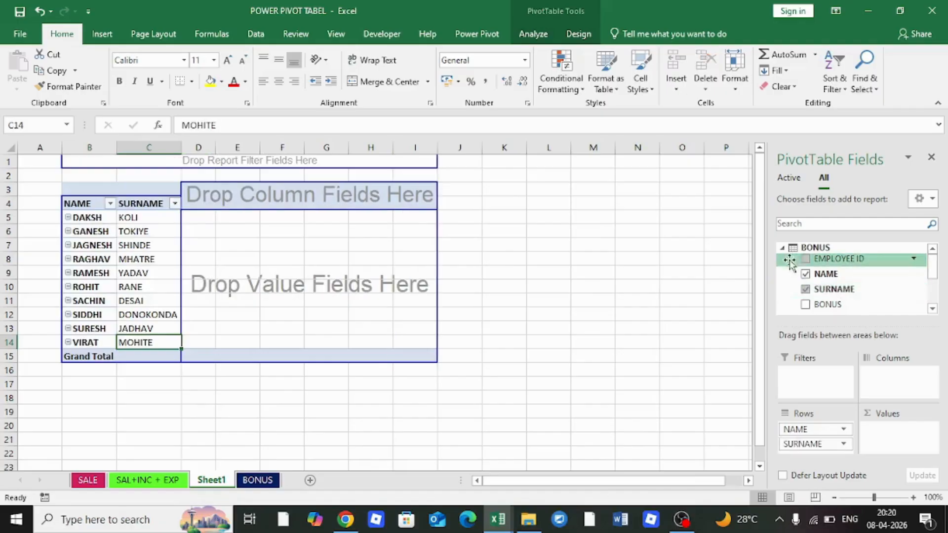
click(782, 248)
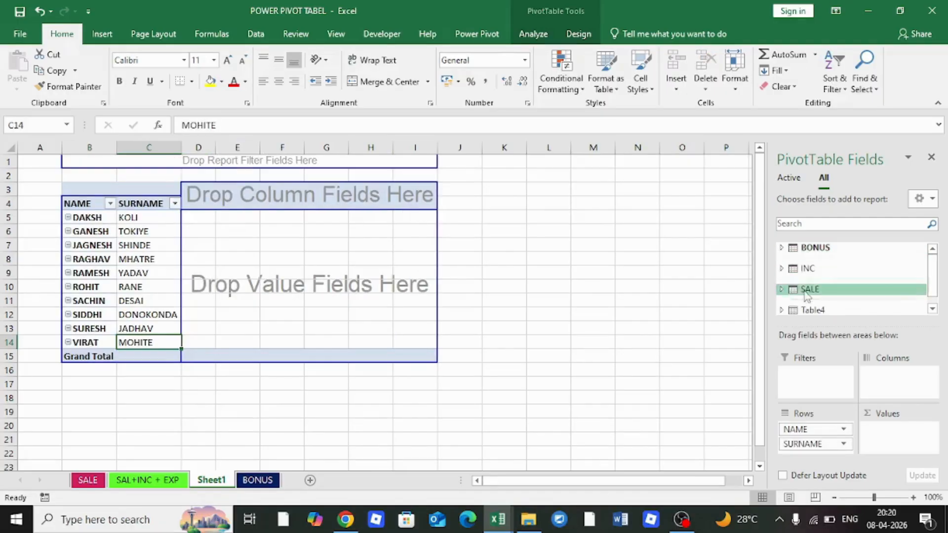
Add summed BONUS, then SALARY, INCENTIVE and EXPENSES from INC, to the pivot values
click(782, 248)
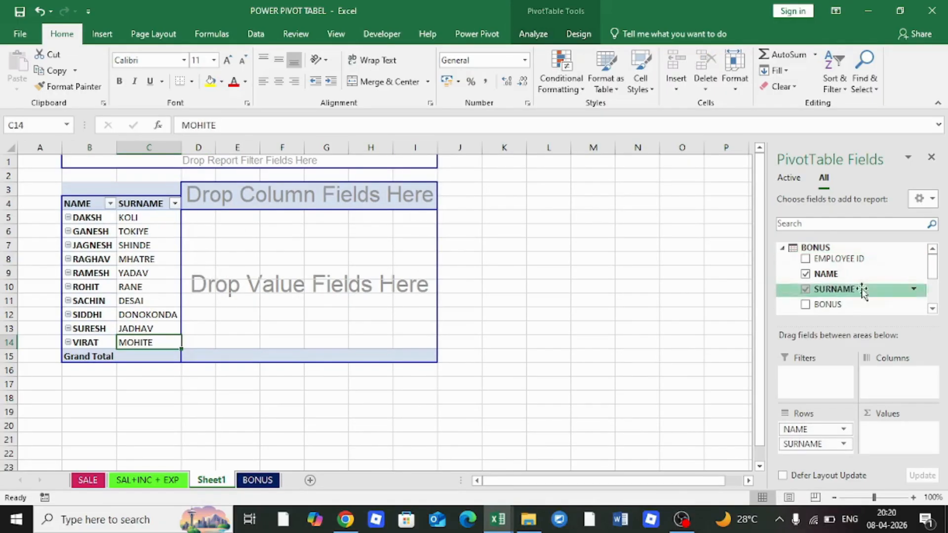
click(806, 305)
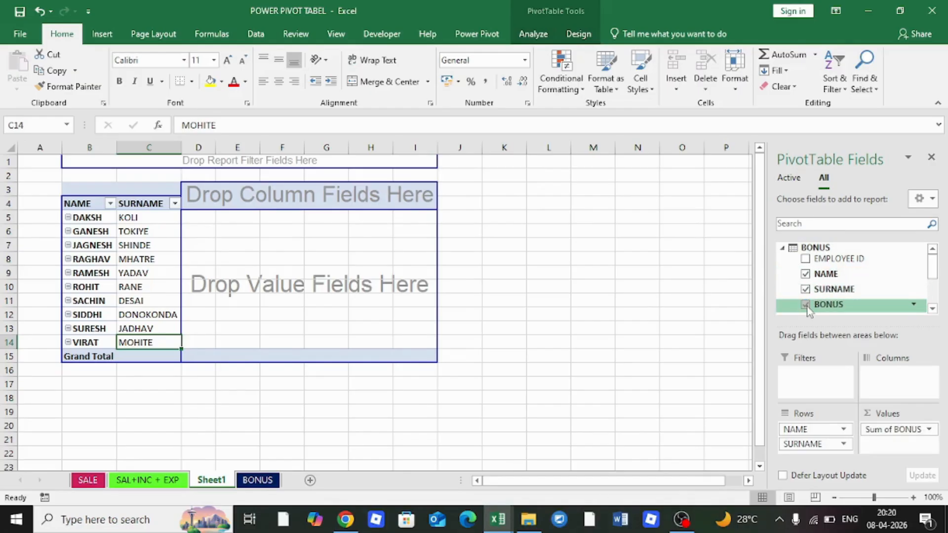
click(782, 249)
click(782, 268)
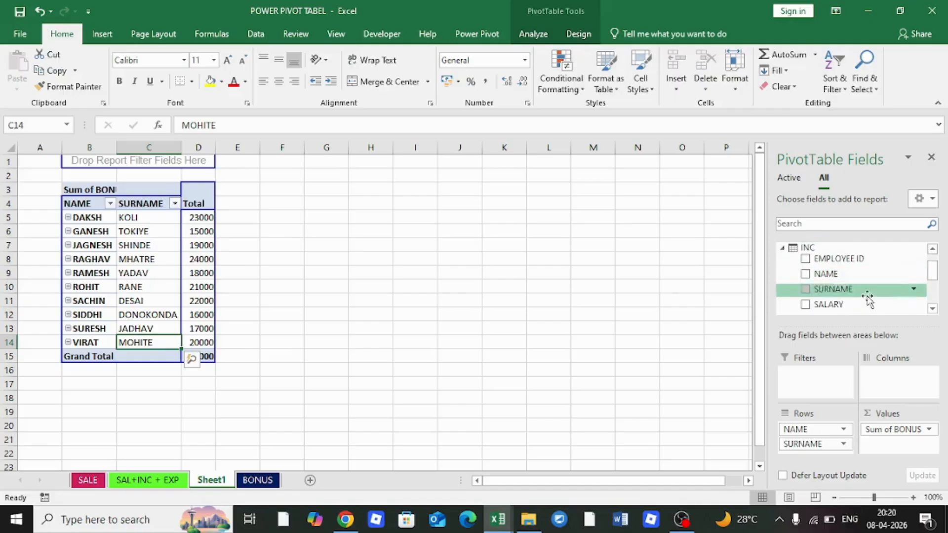
scroll(933, 278, down, 1)
drag(932, 278, 932, 283)
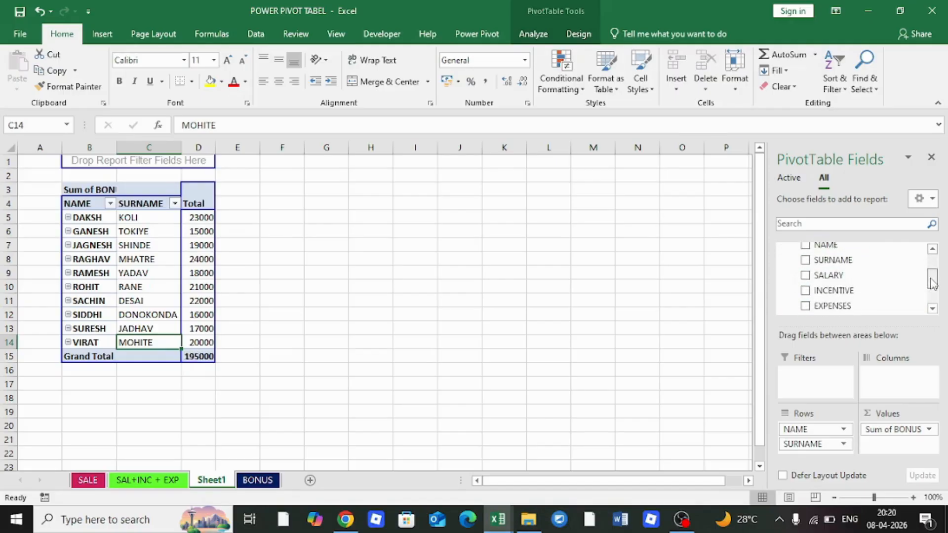
click(806, 276)
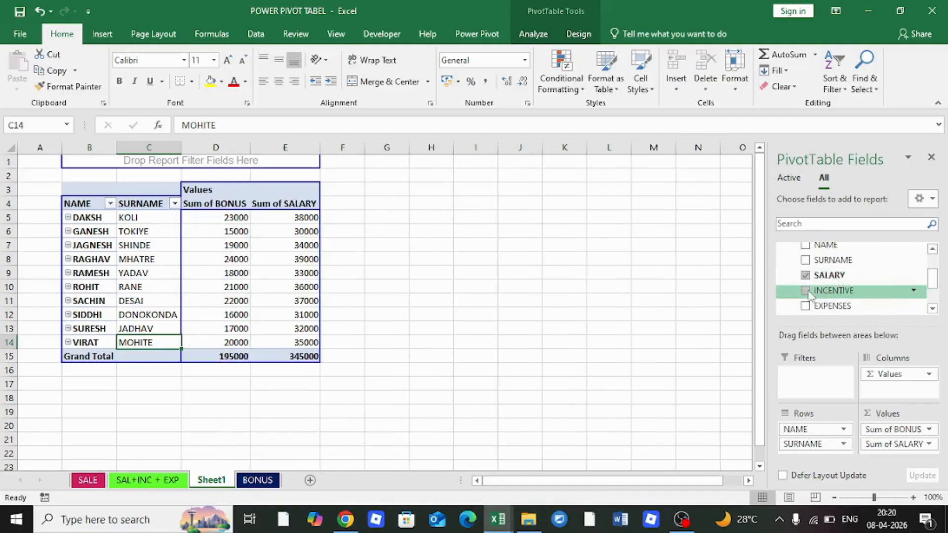
click(805, 290)
click(805, 306)
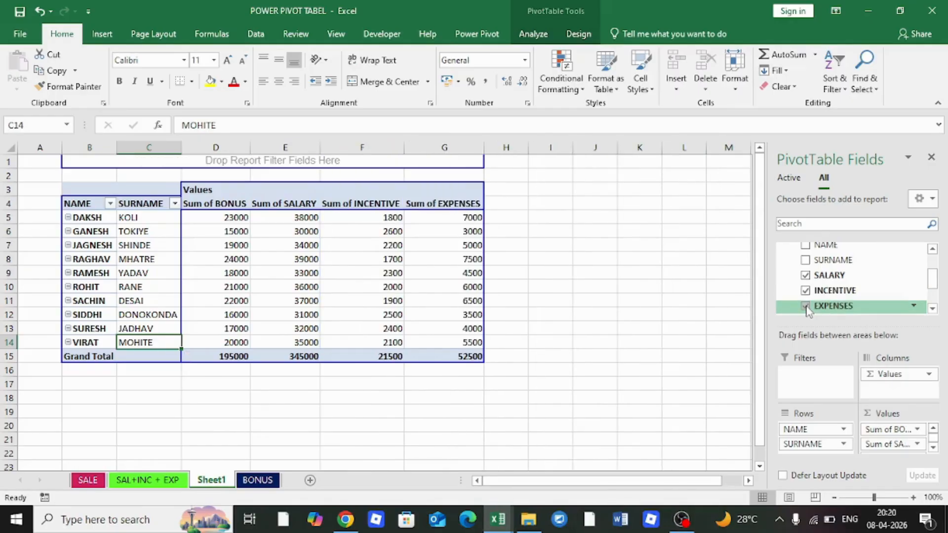
drag(933, 284, 933, 267)
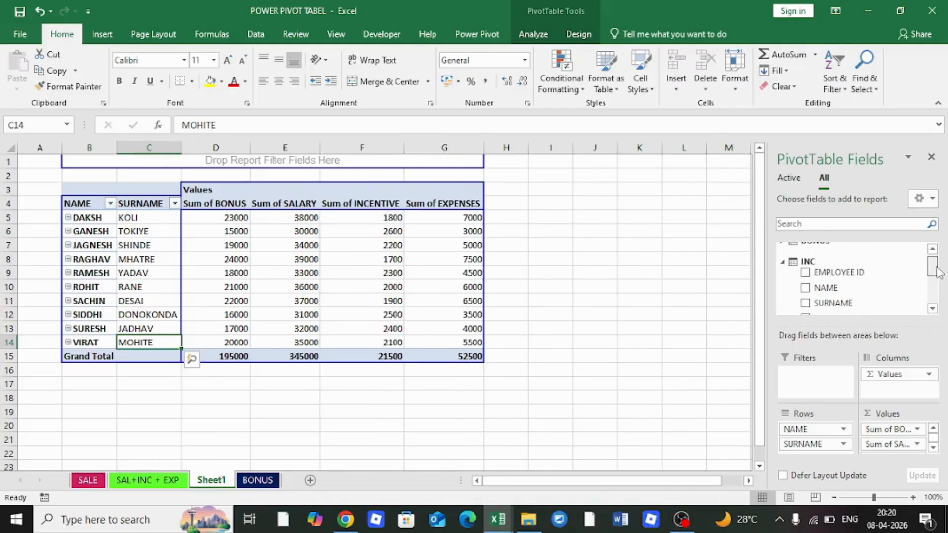
click(783, 263)
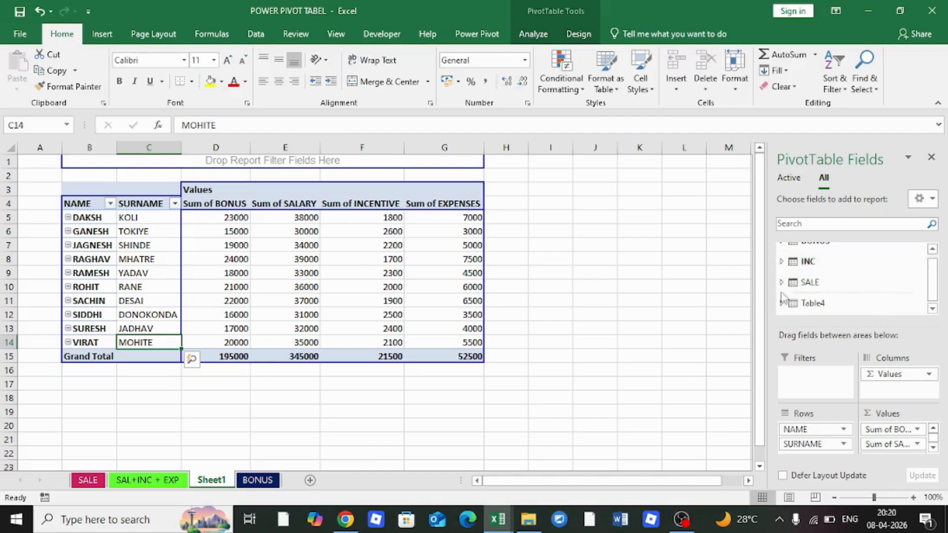
Add the SALE table's SALE VALUE sum to the pivot values
click(782, 283)
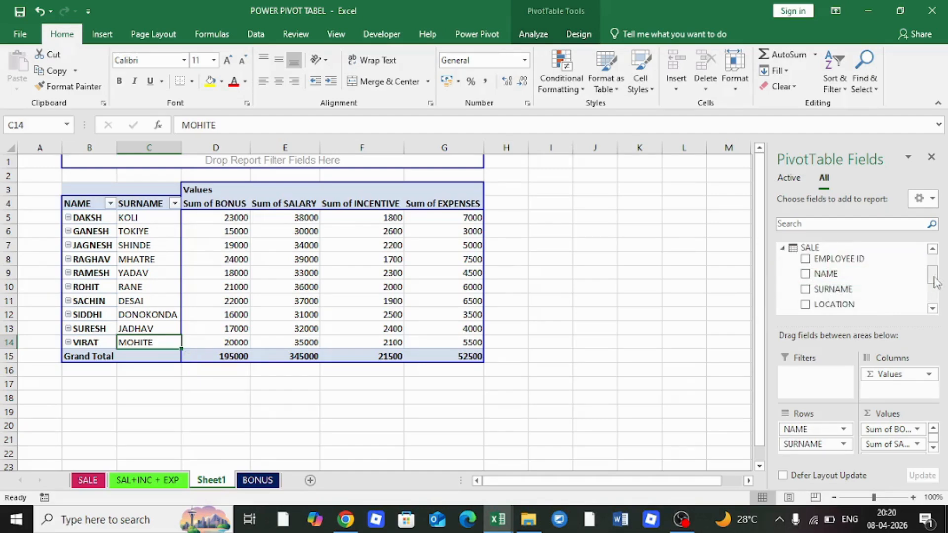
drag(934, 278, 934, 291)
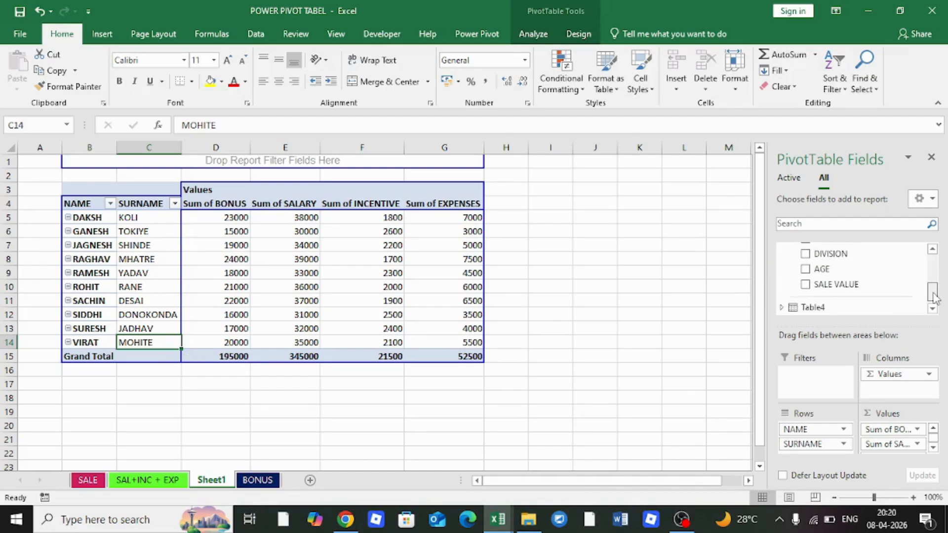
click(805, 285)
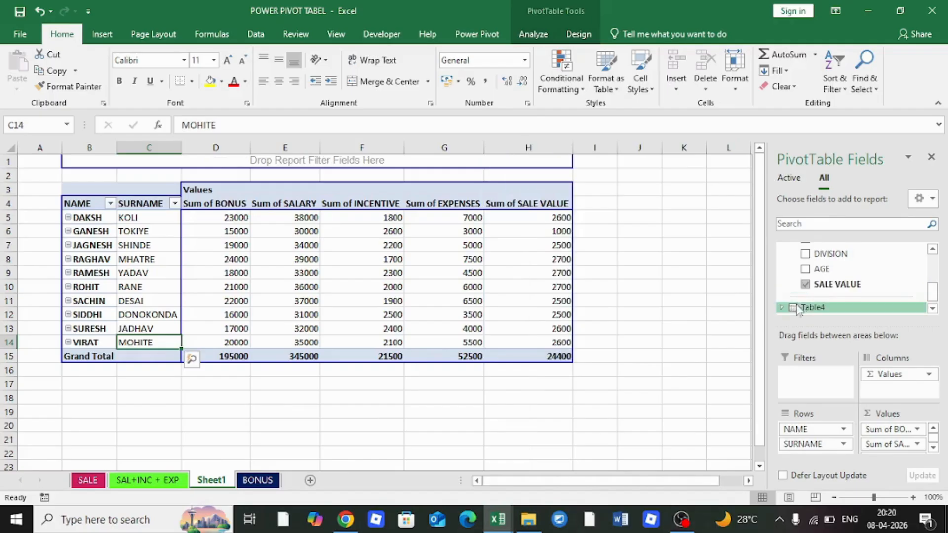
drag(933, 293, 936, 271)
Collapse the SALE fields, widen columns B and C for names and surnames, then check E11's salary
click(782, 262)
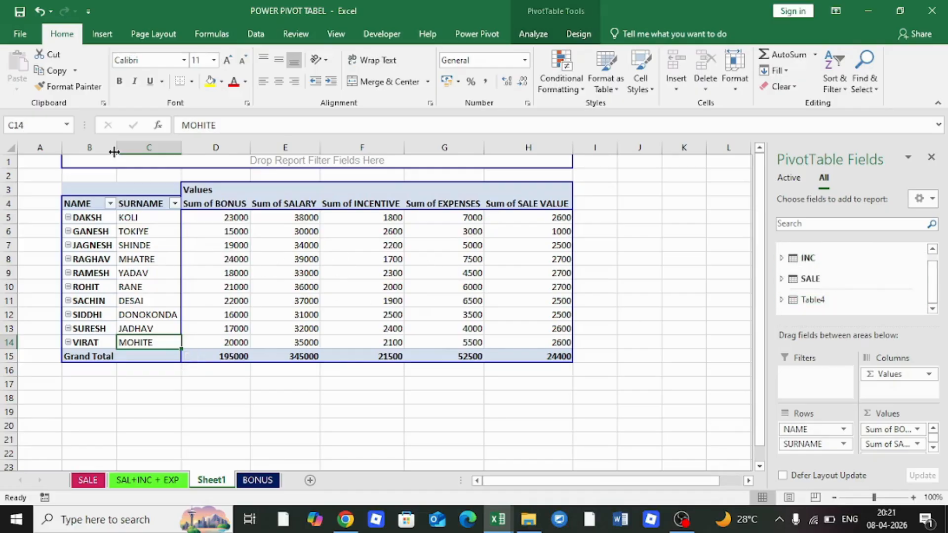
drag(117, 148, 137, 148)
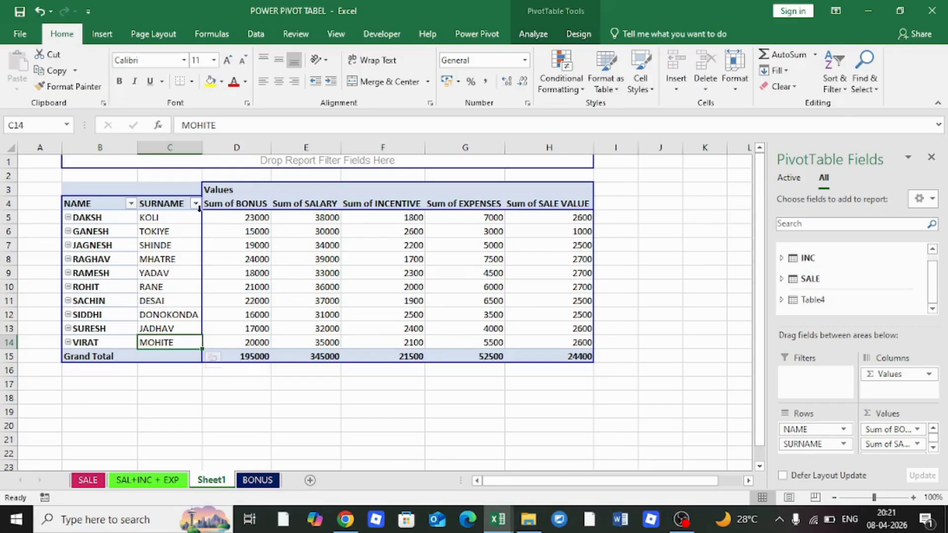
drag(202, 147, 206, 147)
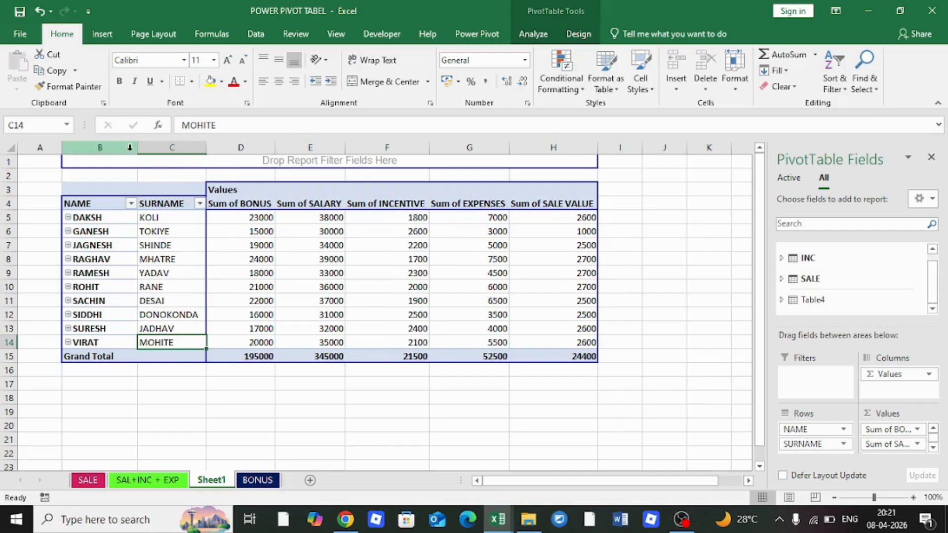
drag(137, 147, 140, 147)
drag(208, 148, 211, 147)
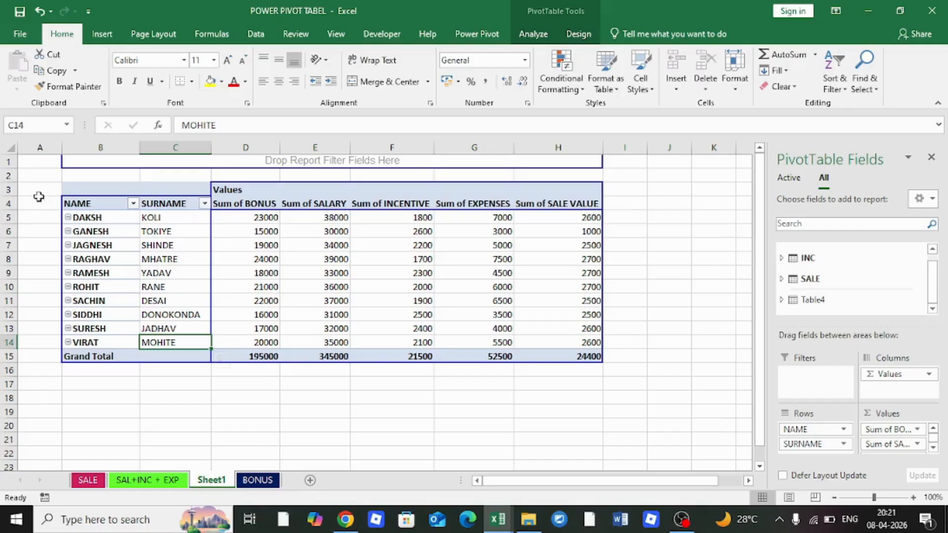
click(336, 298)
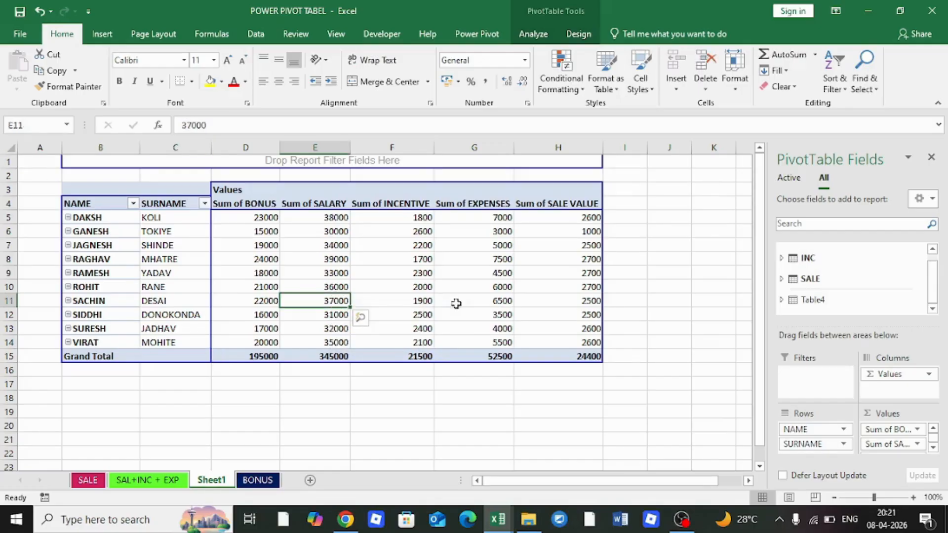
mouse_move(571, 346)
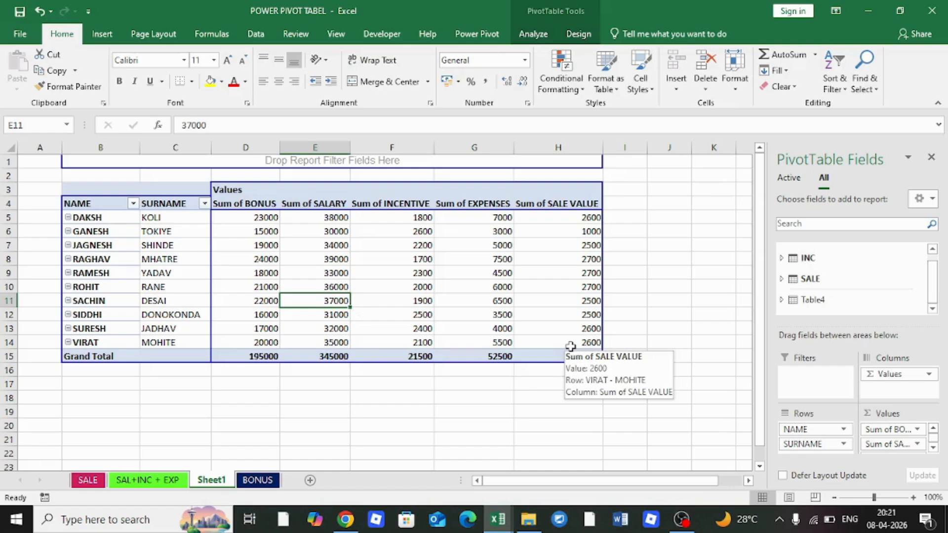